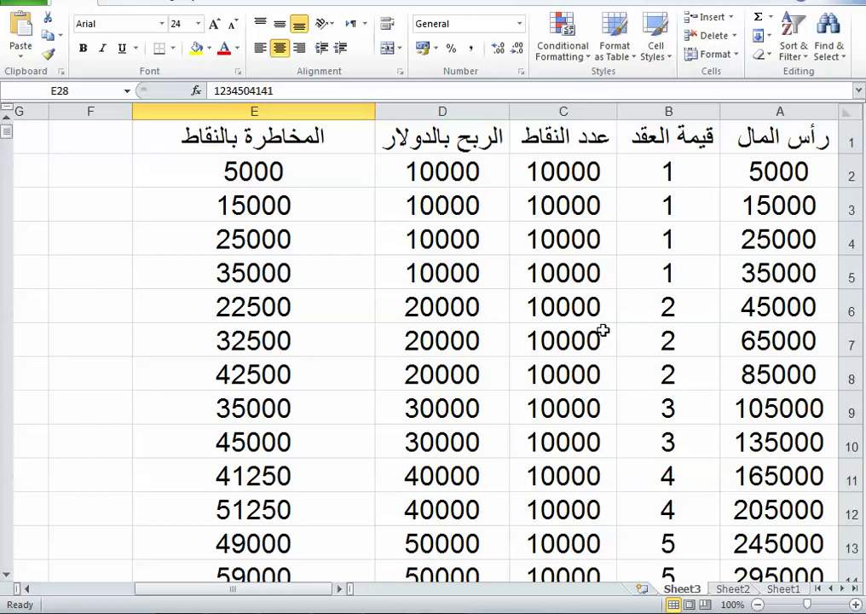
- Review the starting capital in A2, the dollar profit formula in D2 and the final rows of the capital growth table
click(765, 182)
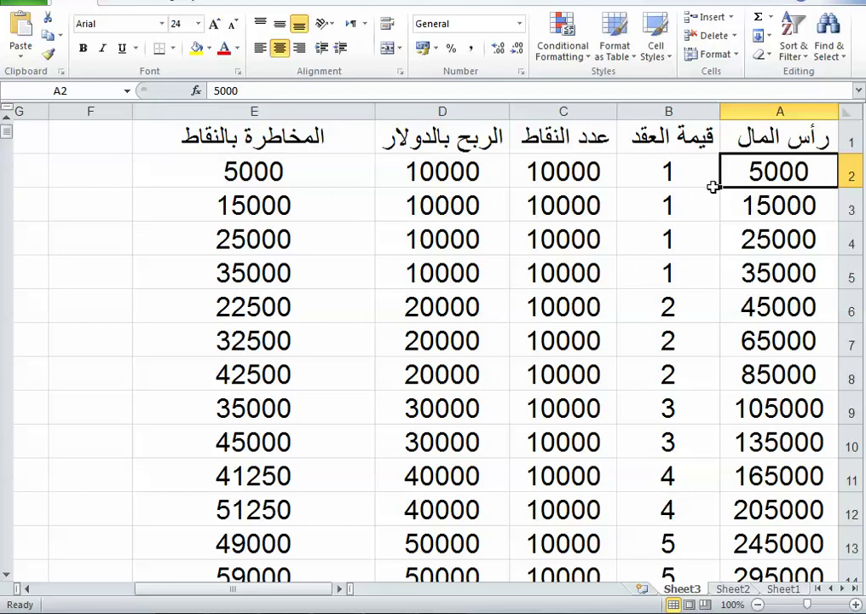
click(431, 173)
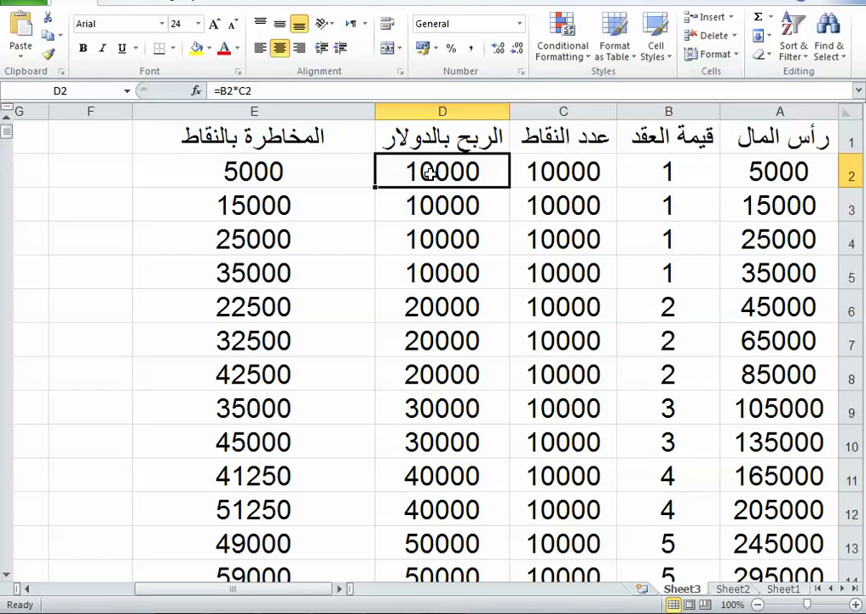
click(771, 173)
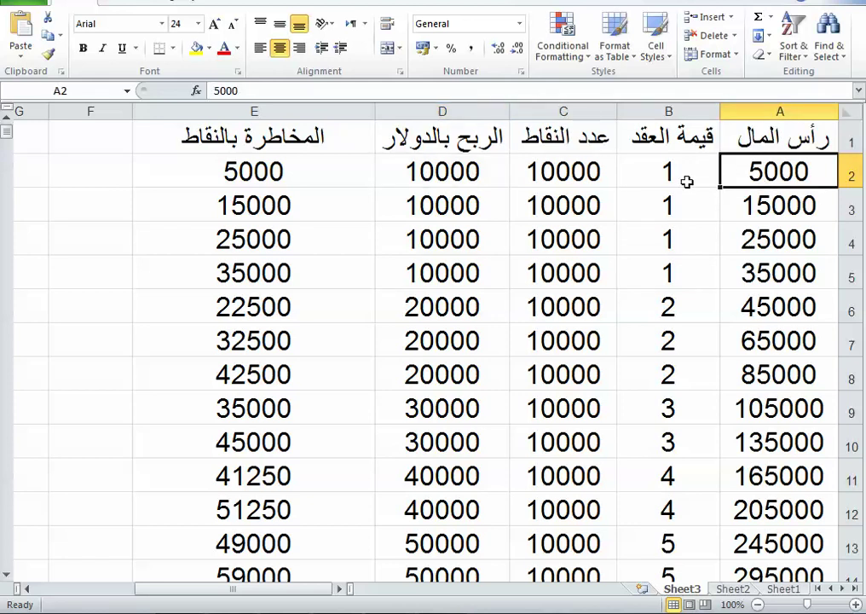
click(458, 172)
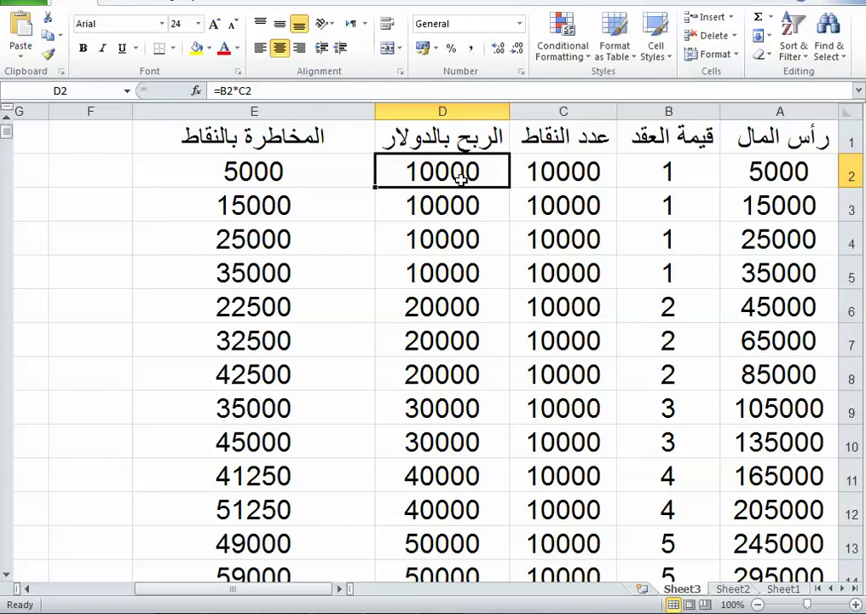
scroll(460, 177, down, 4)
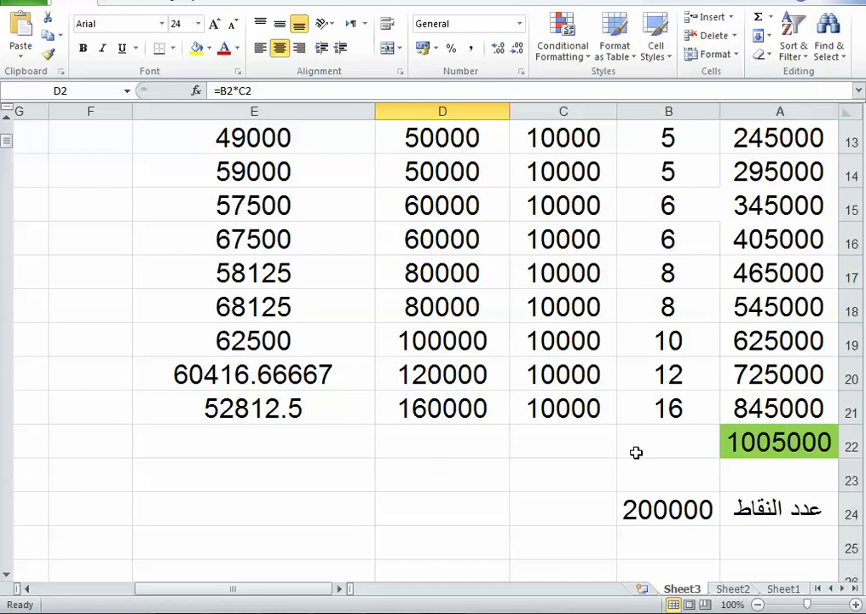
scroll(635, 452, up, 4)
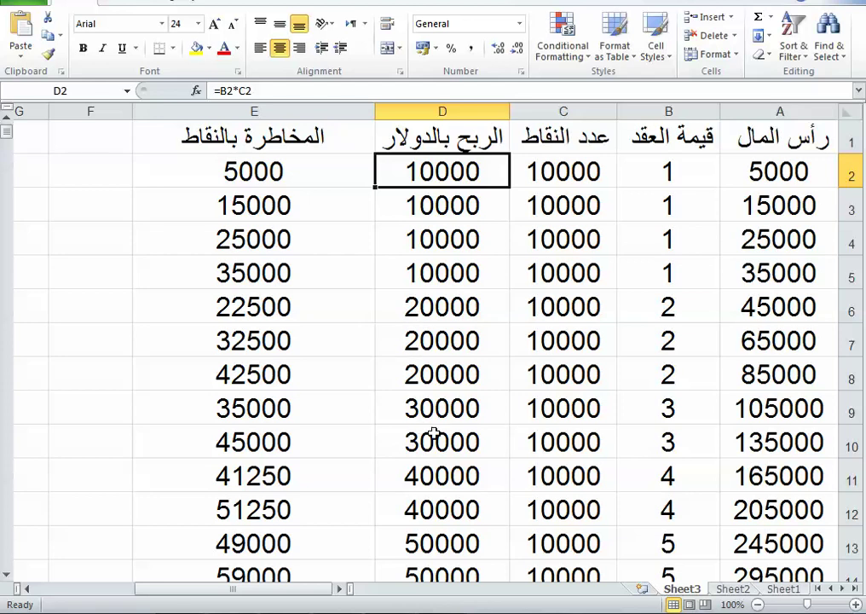
- Enter 80 in cell F4 and 500 in cell G4, beside the capital table
scroll(433, 447, down, 1)
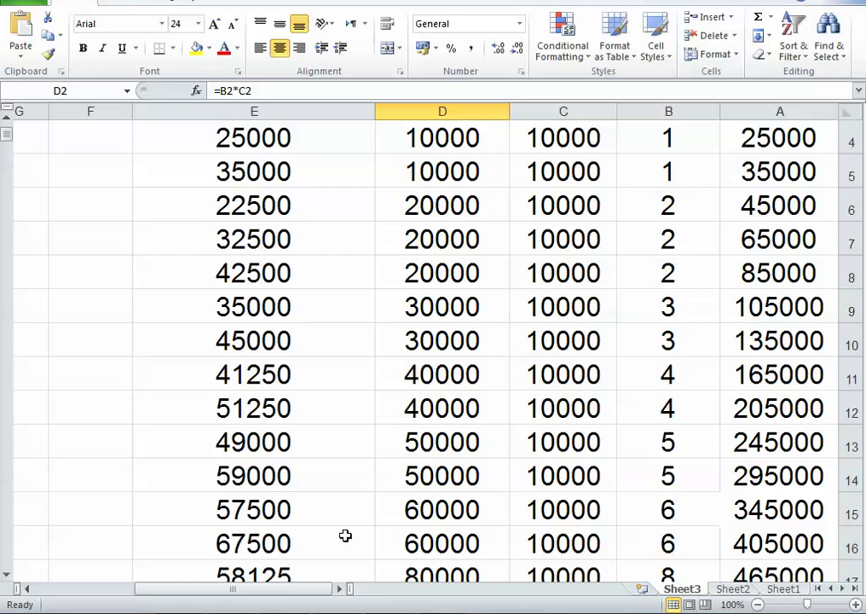
drag(287, 589, 259, 564)
click(421, 147)
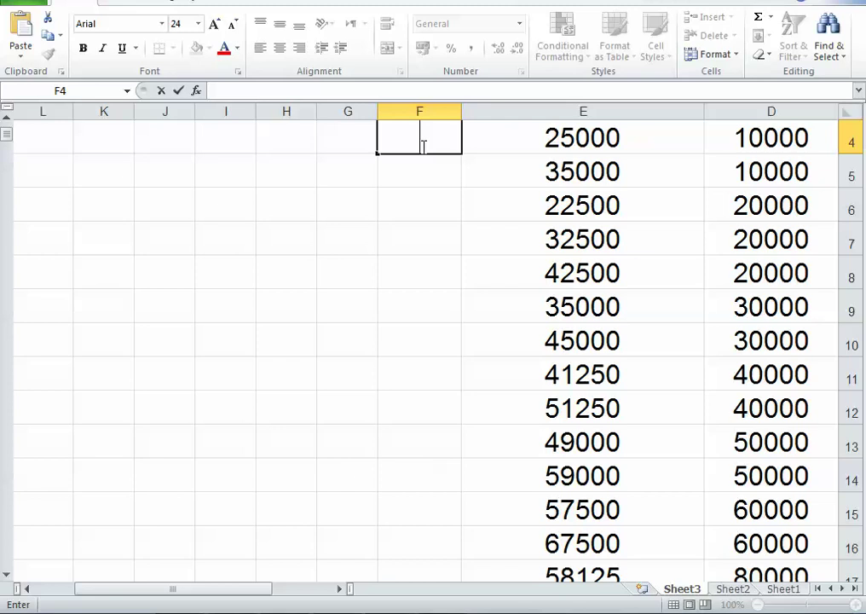
text(80)
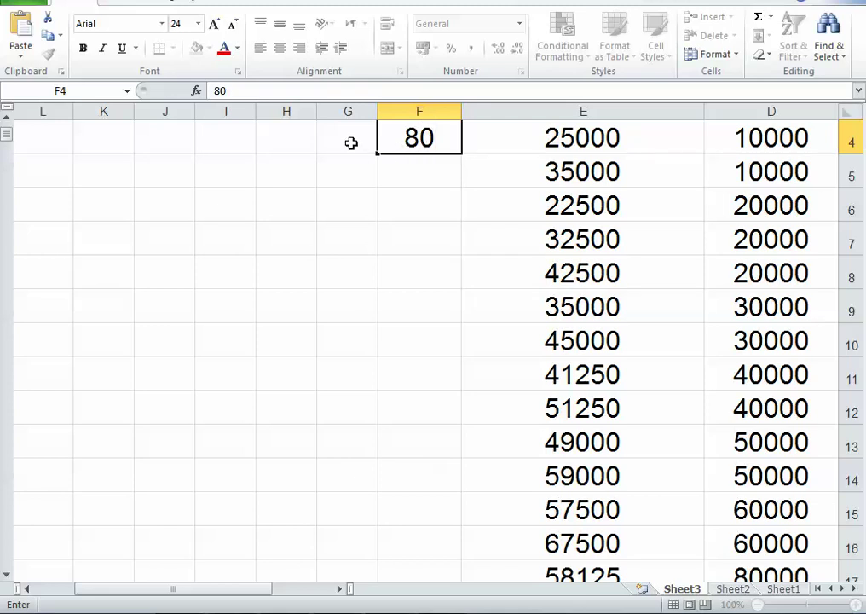
click(351, 142)
text(500)
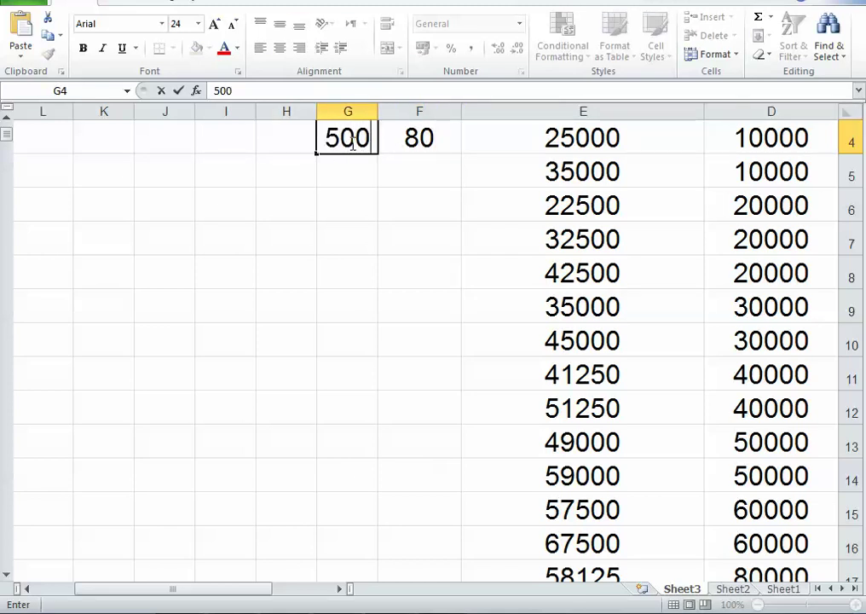
- Calculate the product of F4 and G4 in cell H4 with the formula =F4*G4
click(305, 138)
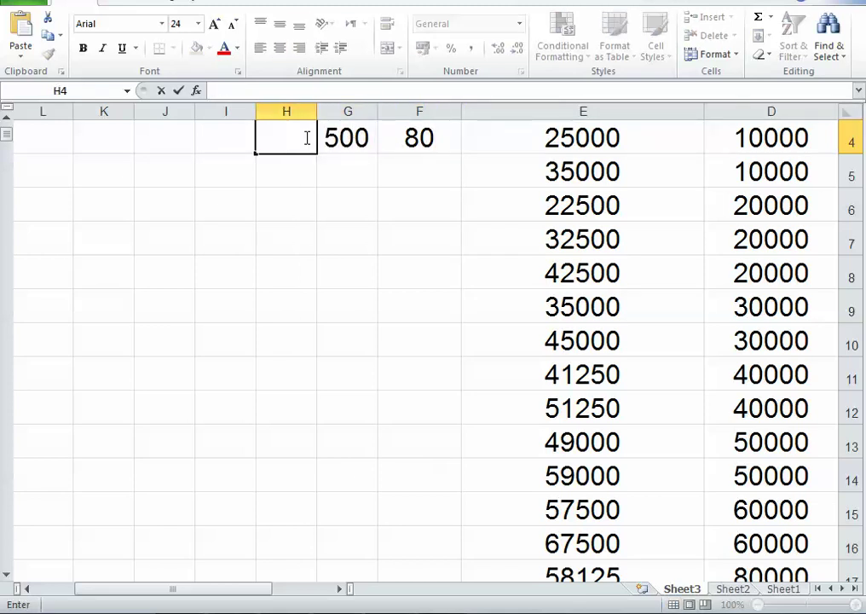
text(=)
click(413, 141)
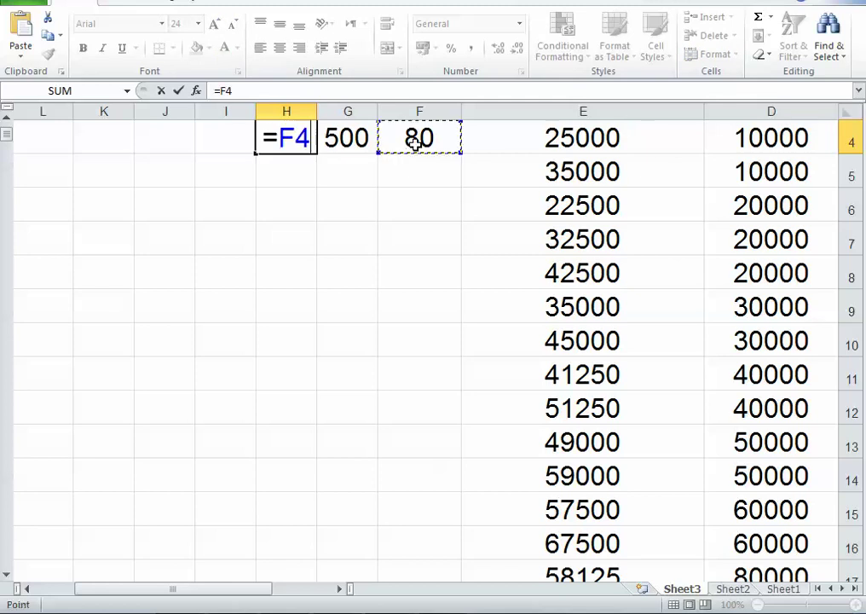
text(*)
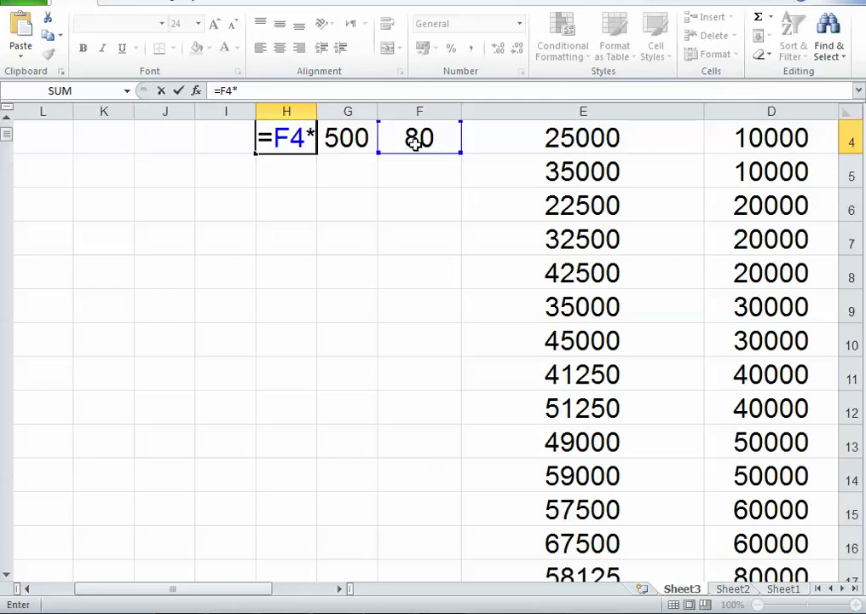
click(360, 140)
key(Return)
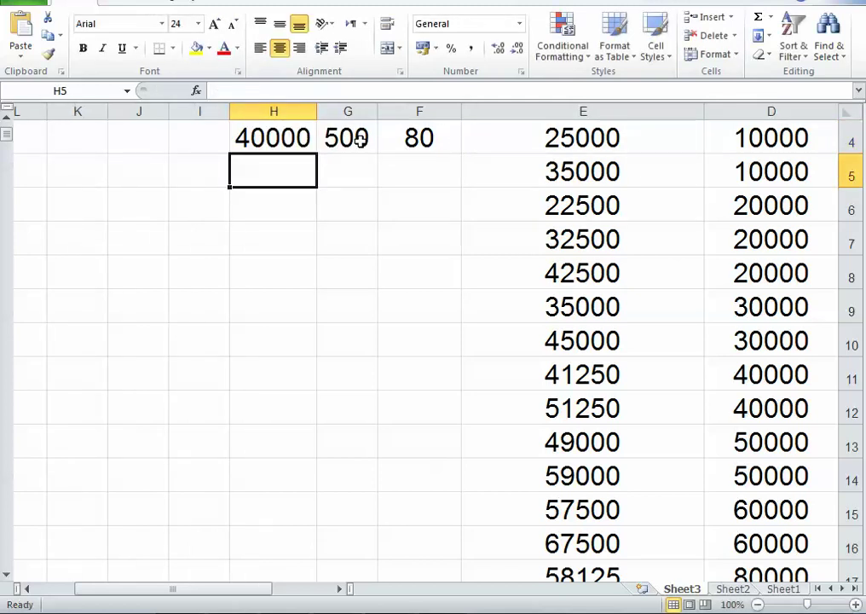
click(277, 142)
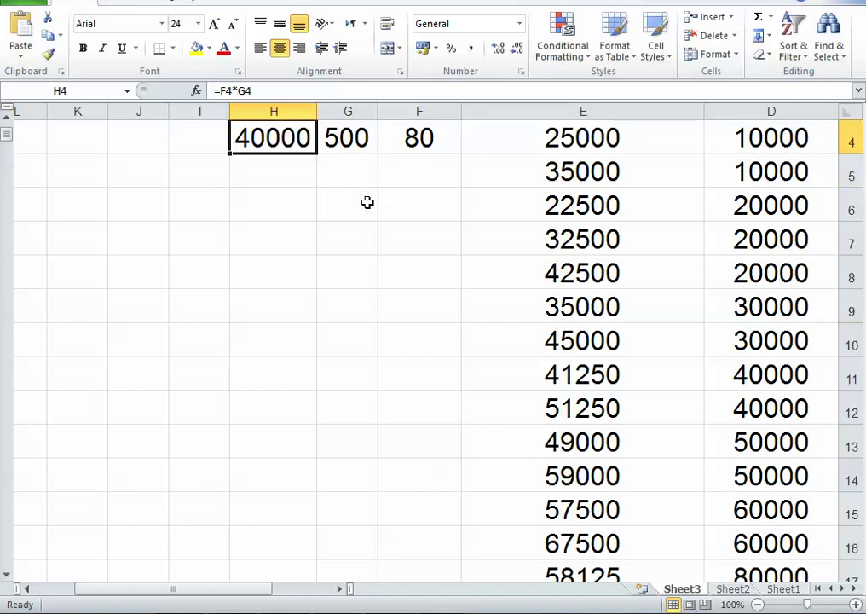
- Fill the second example row with 20 in F5, 500 in G5 and 10000 in H5
double_click(412, 170)
text(20)
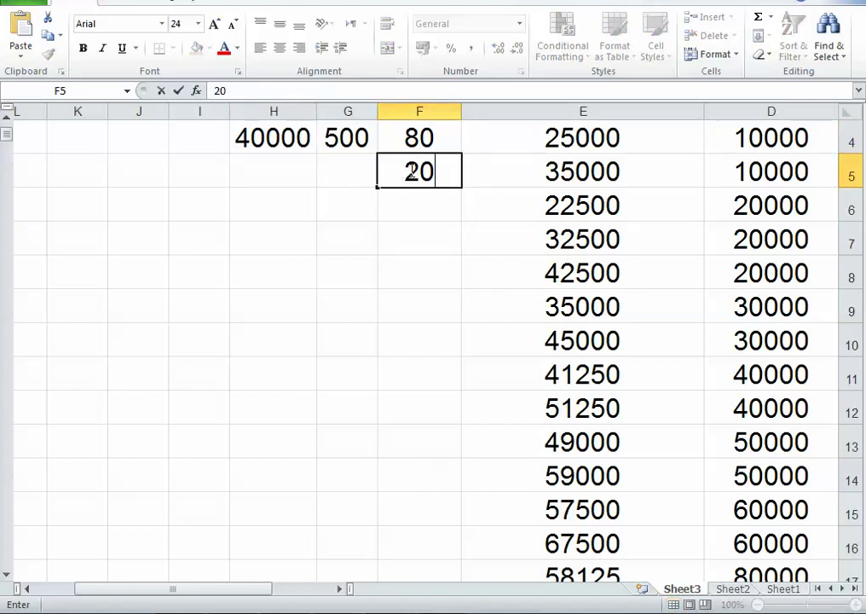
click(367, 167)
text(5)
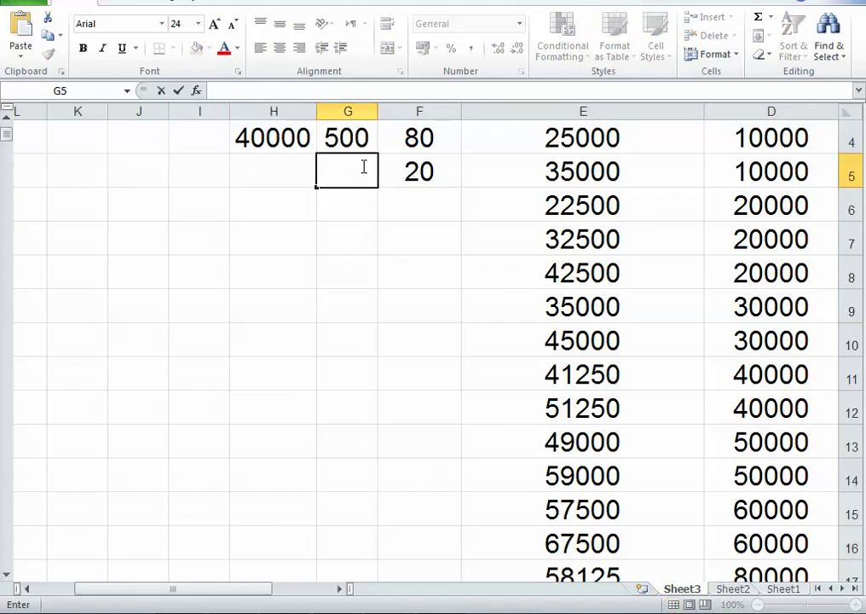
text(00)
click(273, 172)
text(10000)
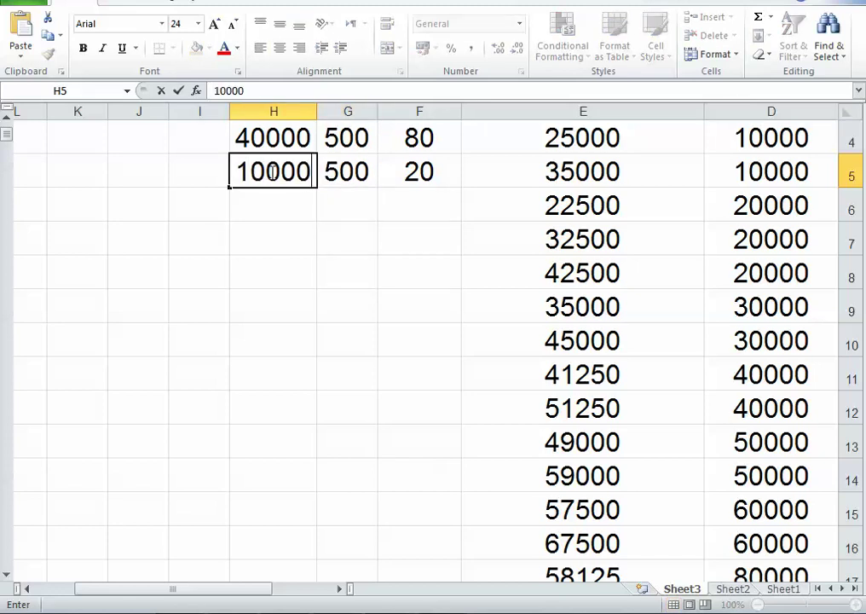
- Subtract the second row's amount from the first in cell H6 with the formula =H4-H5
click(284, 203)
double_click(286, 203)
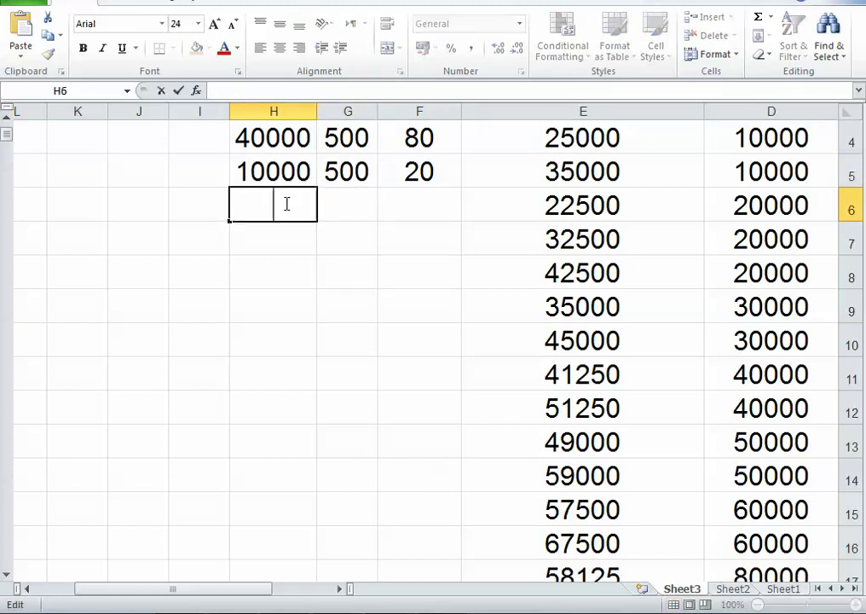
text(=)
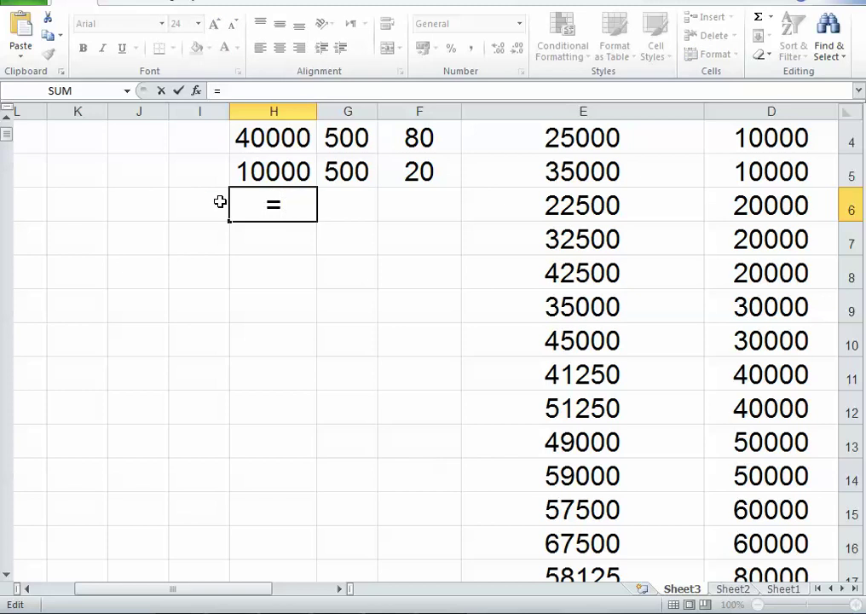
click(288, 149)
text(-)
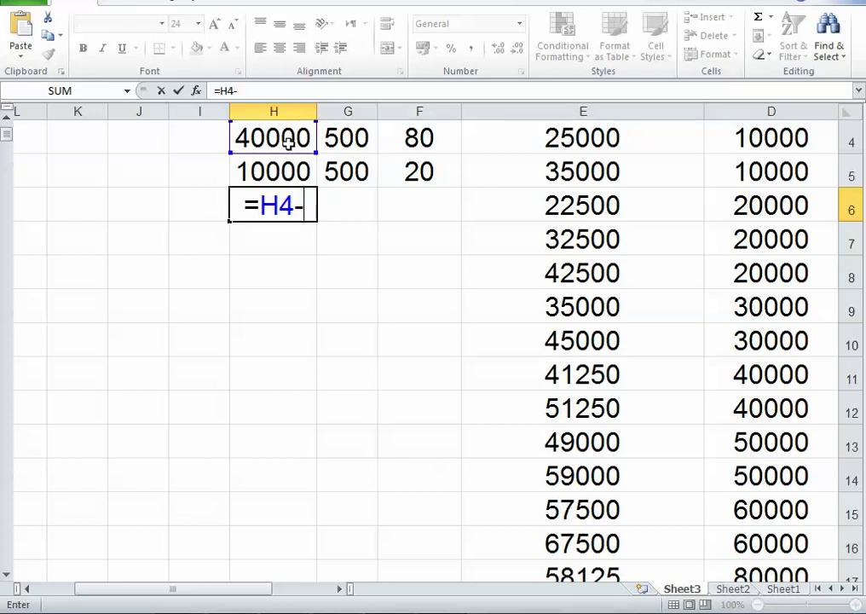
click(287, 170)
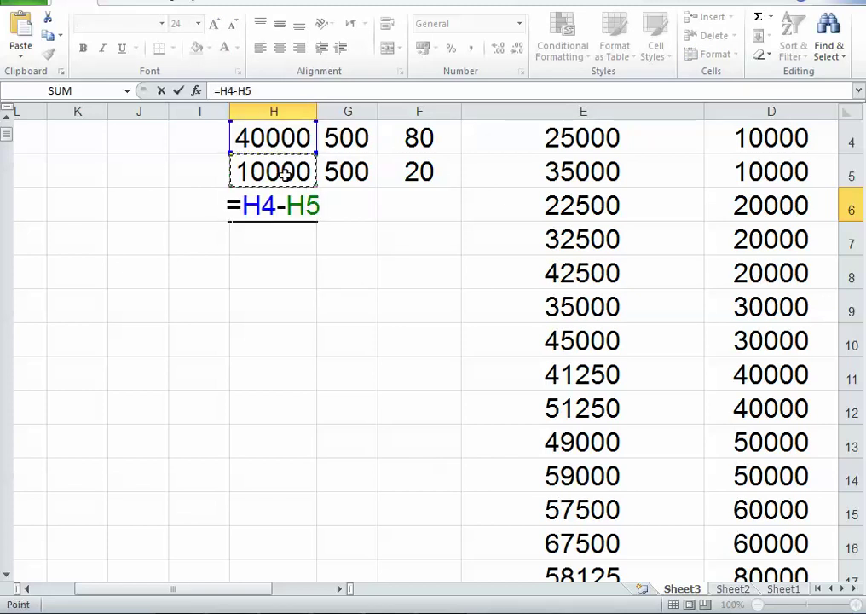
key(Return)
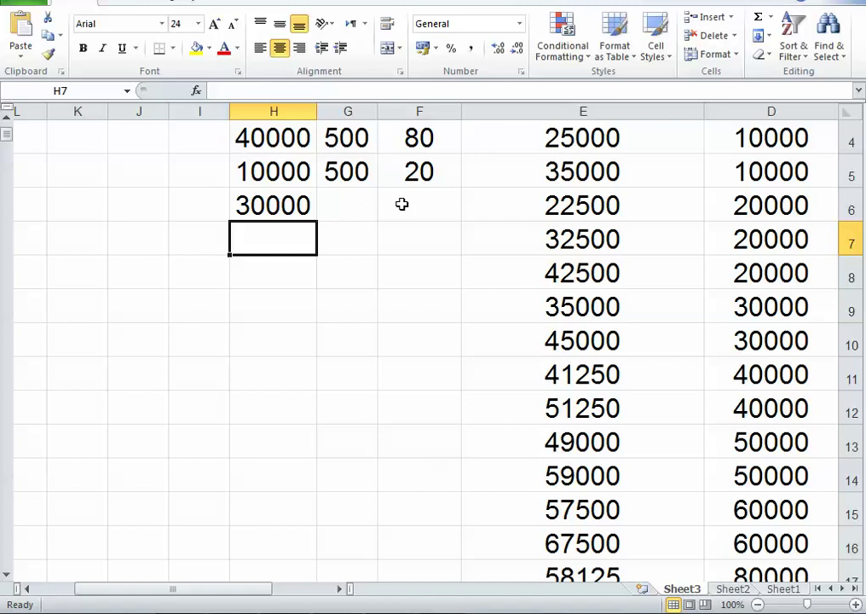
- Review the multipliers, amounts and second-row product of the example calculation in rows 4 and 5
click(431, 139)
click(344, 138)
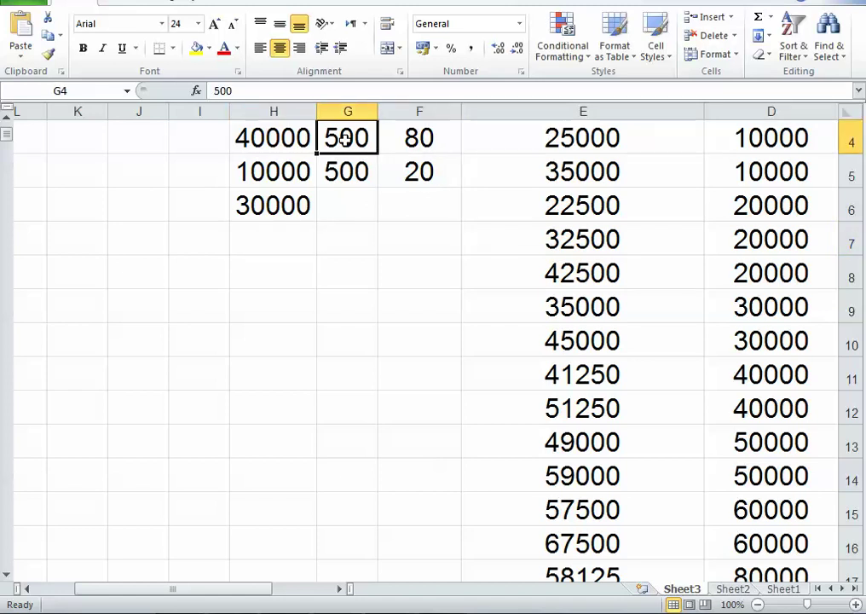
click(409, 175)
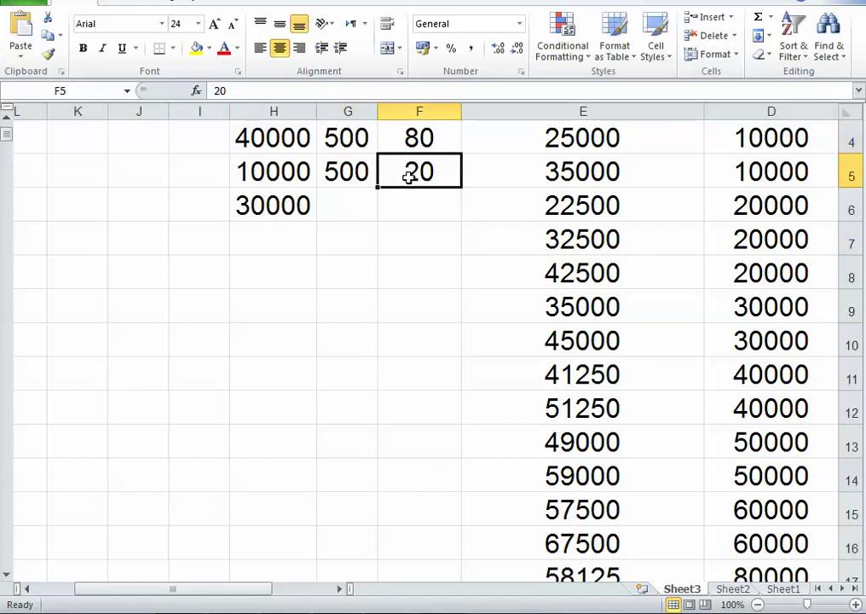
click(338, 176)
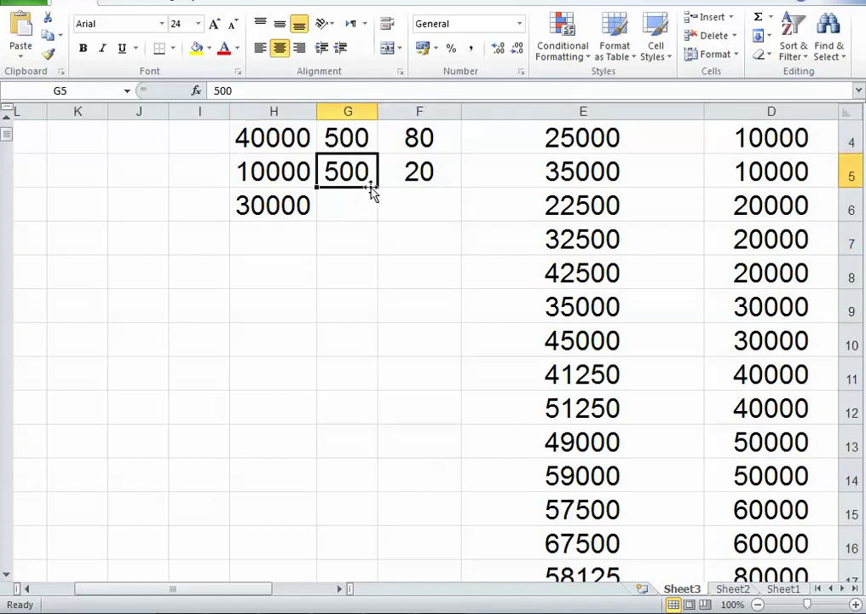
click(286, 174)
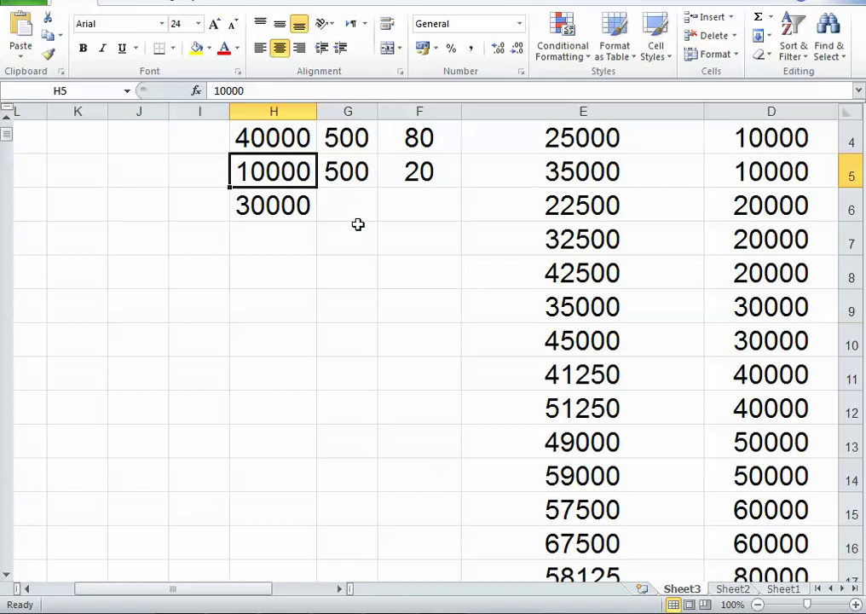
click(418, 145)
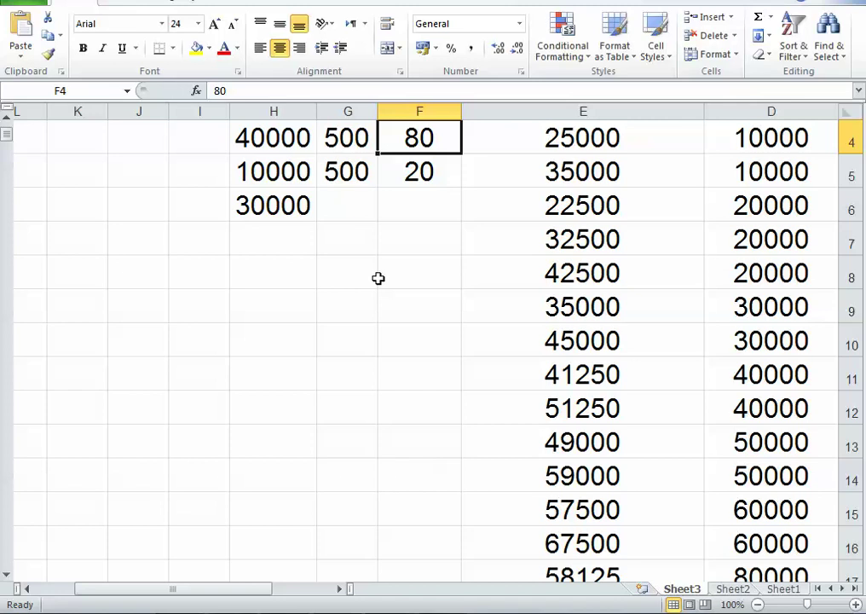
scroll(378, 278, up, 1)
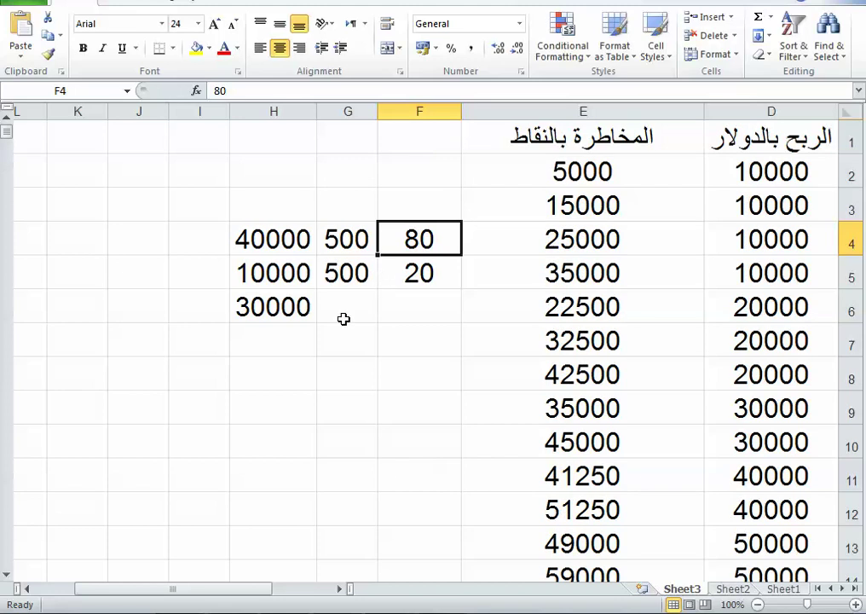
- Return to the main table and examine the starting capital in A2, final capital in A22 and total points in B24
drag(262, 593, 340, 593)
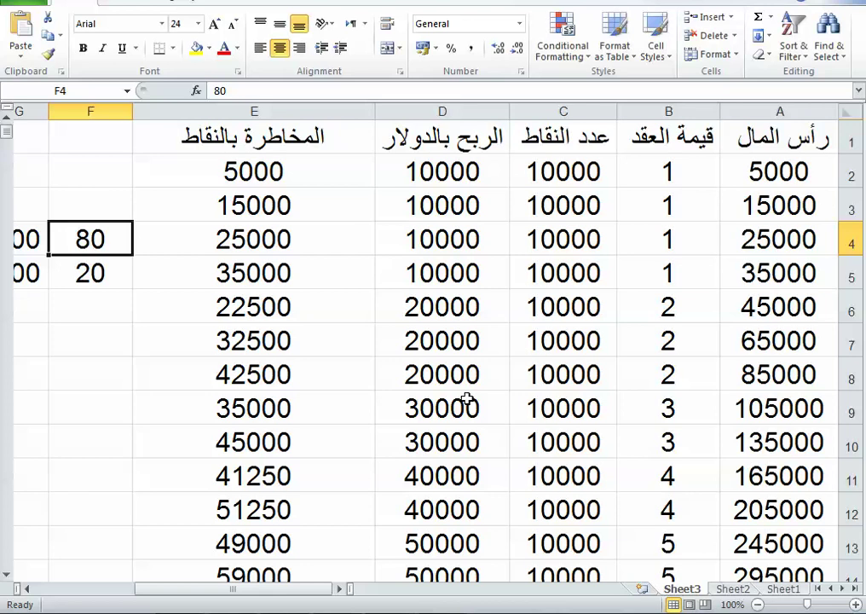
click(744, 171)
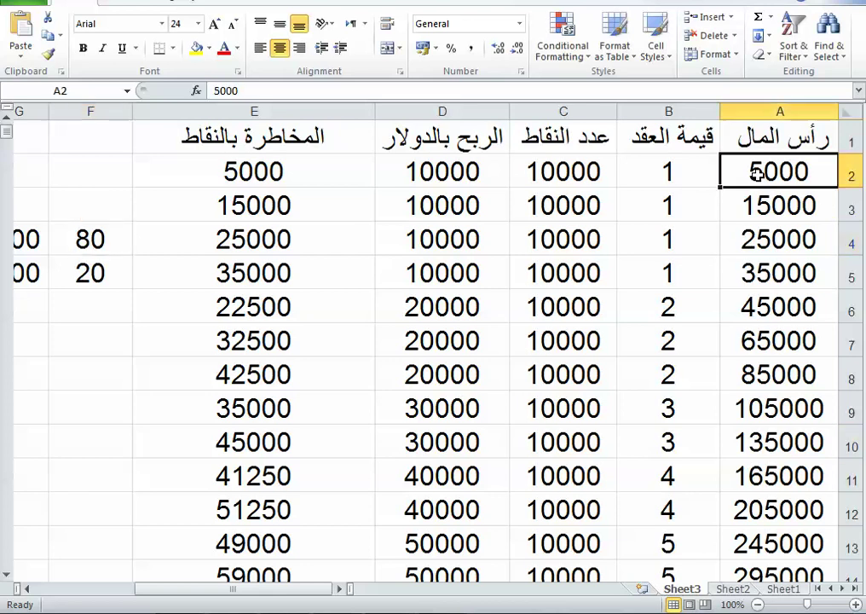
scroll(706, 261, down, 5)
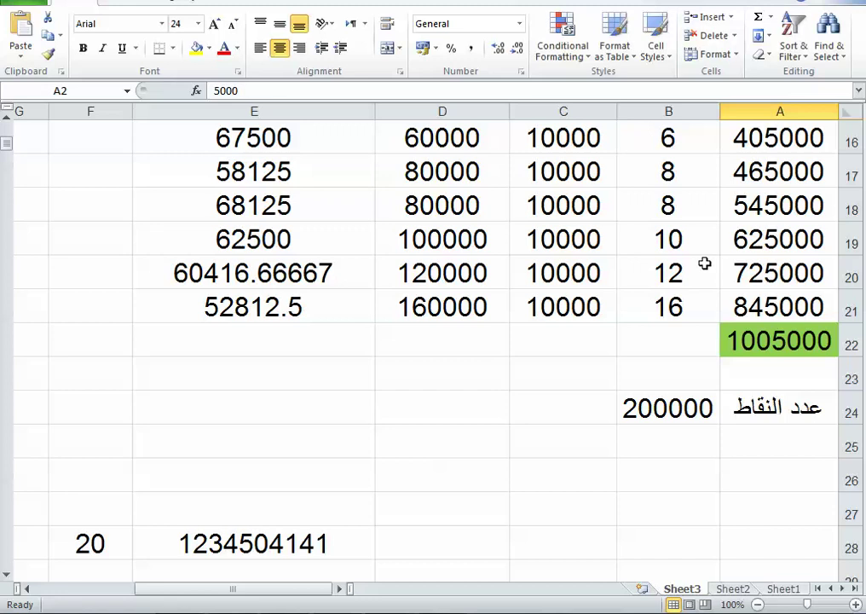
click(740, 345)
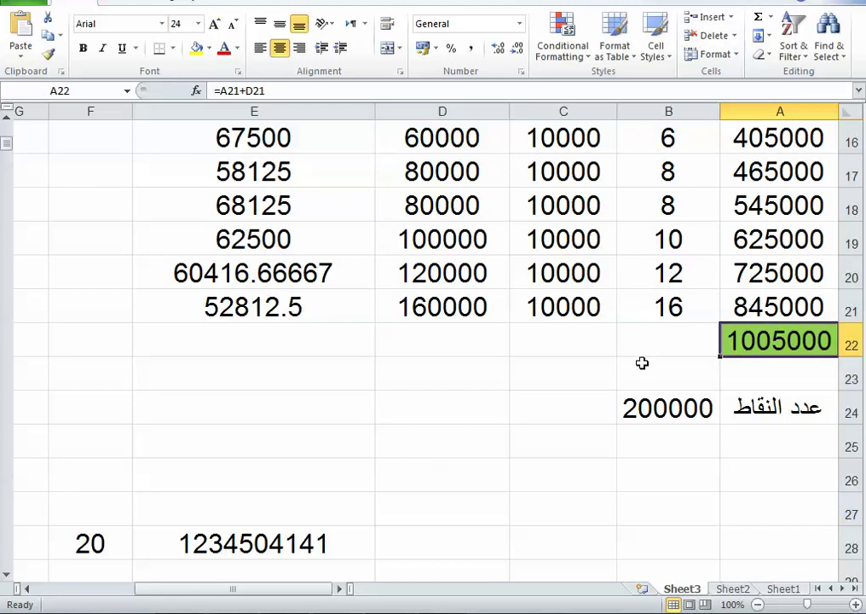
click(639, 405)
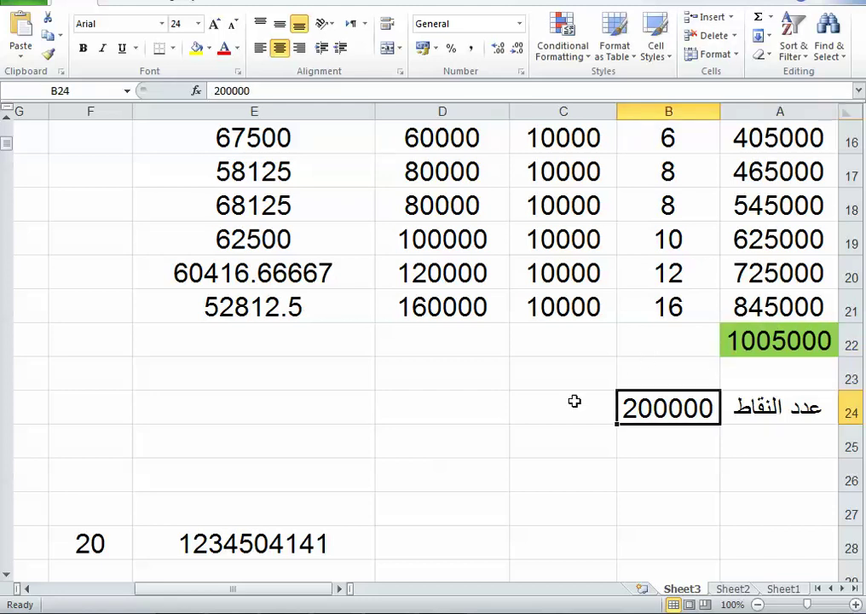
scroll(349, 395, up, 1)
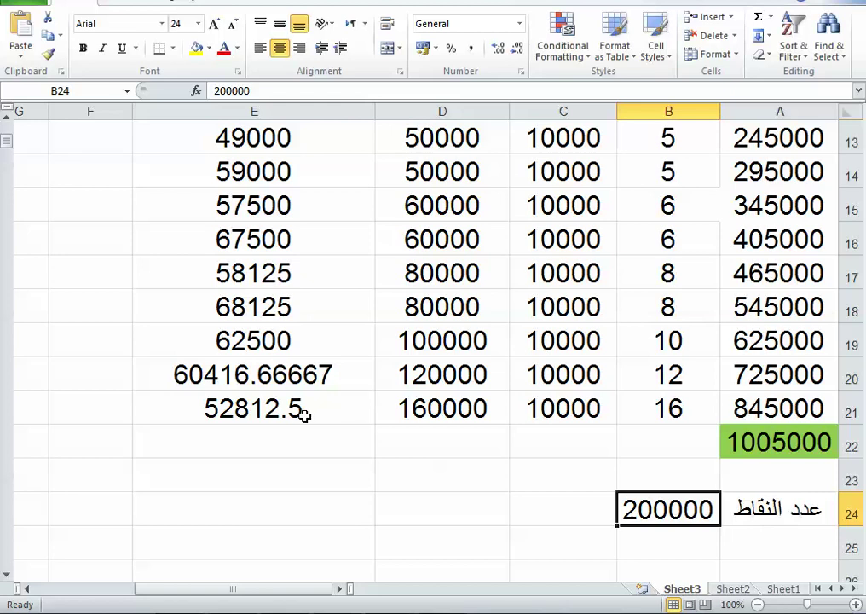
- Examine the risk-in-points formulas in column E row by row, from E21 up to E2
click(271, 413)
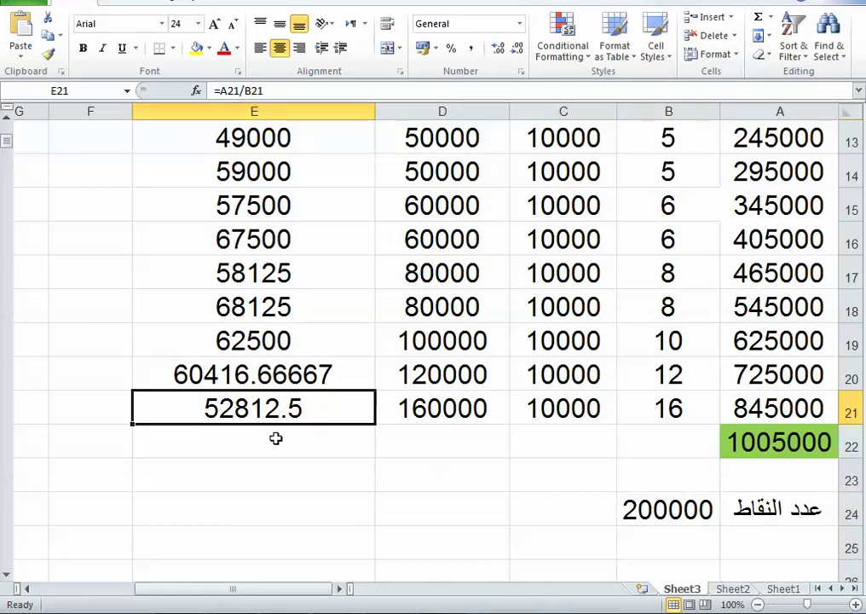
click(208, 378)
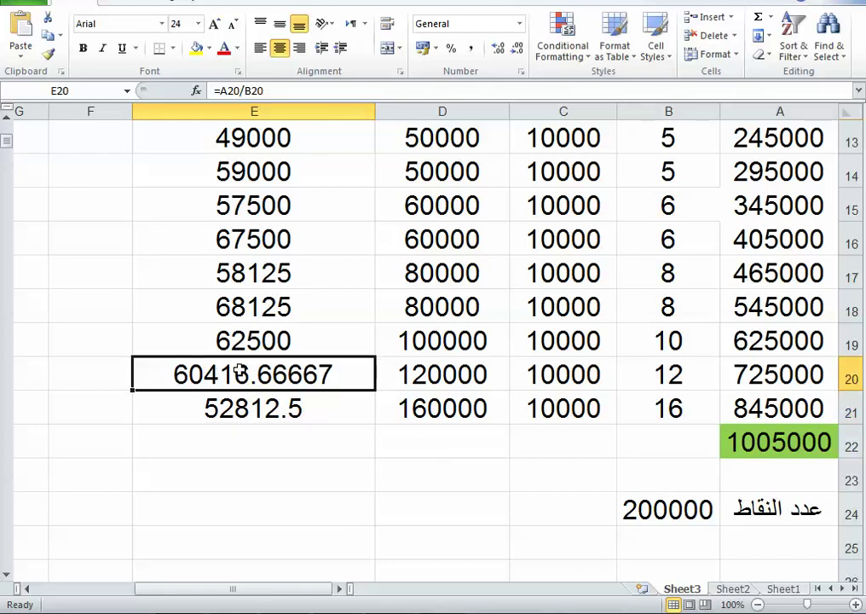
click(250, 343)
click(265, 309)
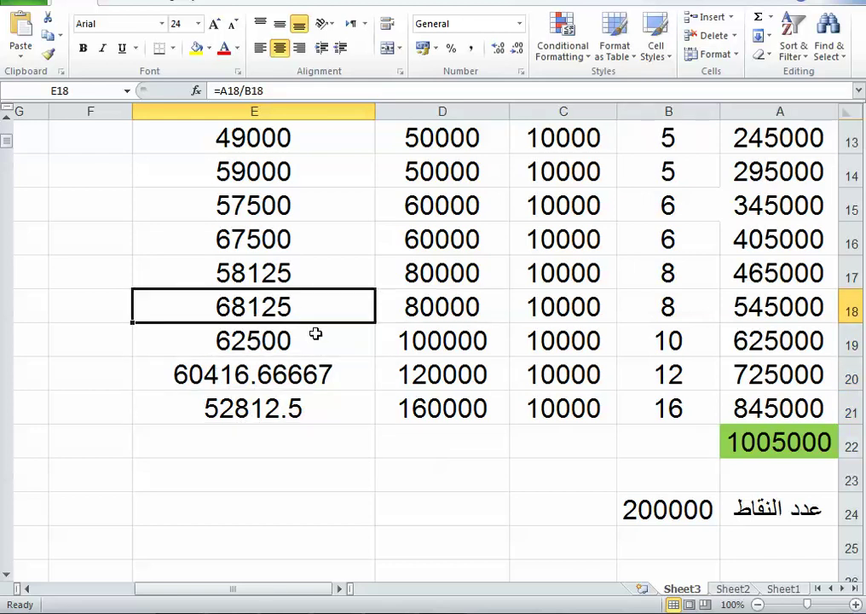
scroll(316, 340, up, 1)
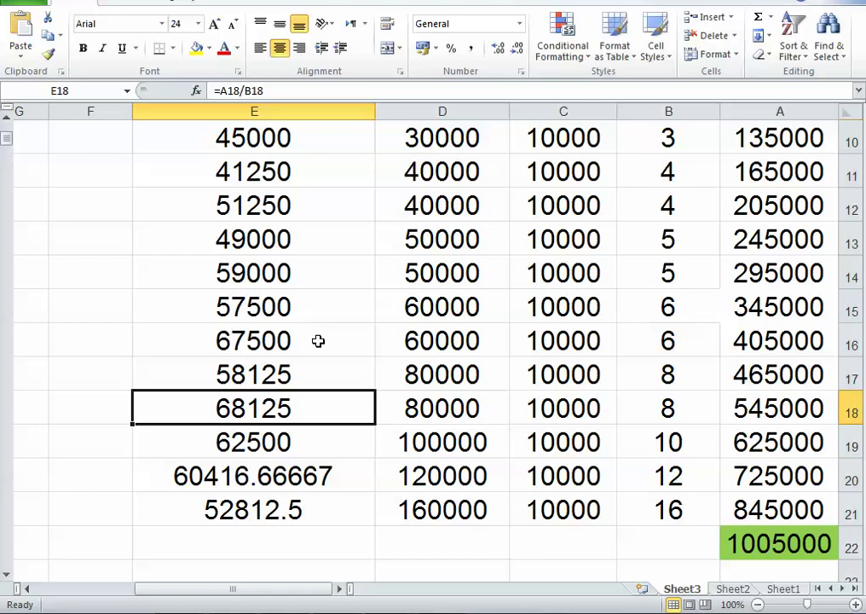
click(264, 373)
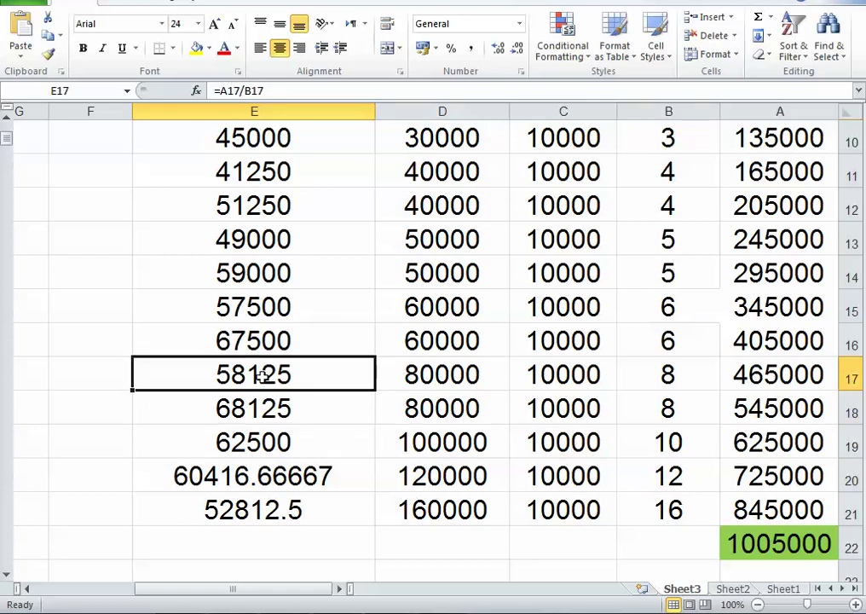
click(256, 341)
click(256, 308)
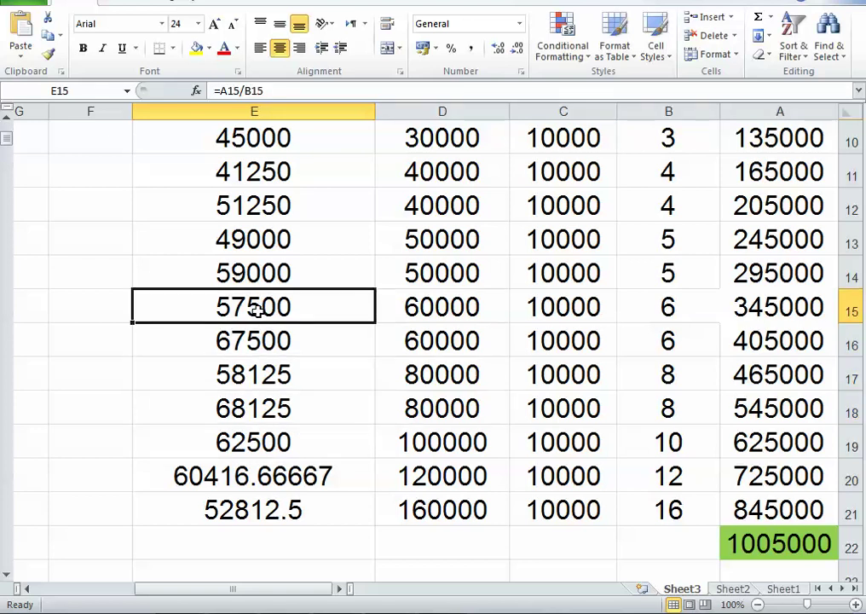
click(261, 271)
click(264, 243)
scroll(294, 311, up, 2)
click(277, 409)
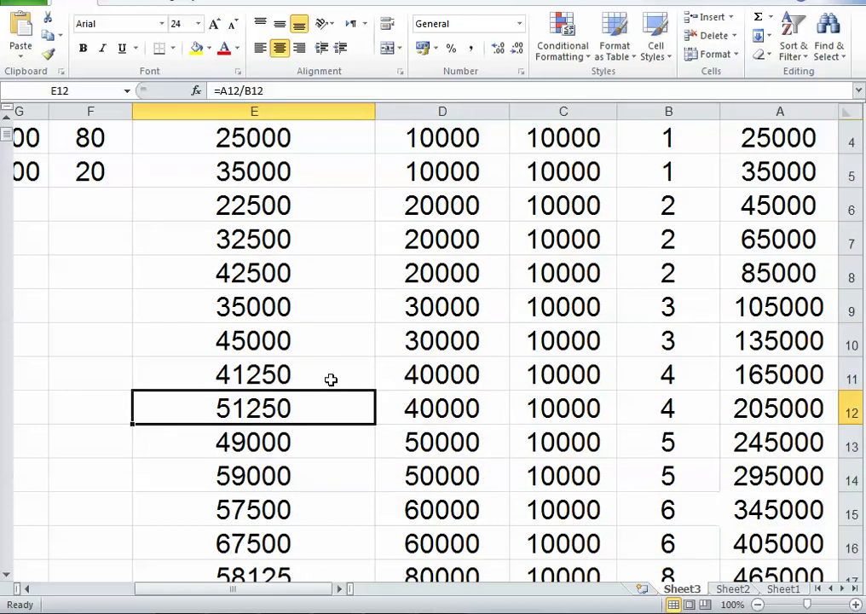
click(258, 376)
click(259, 341)
click(252, 313)
click(243, 278)
click(246, 243)
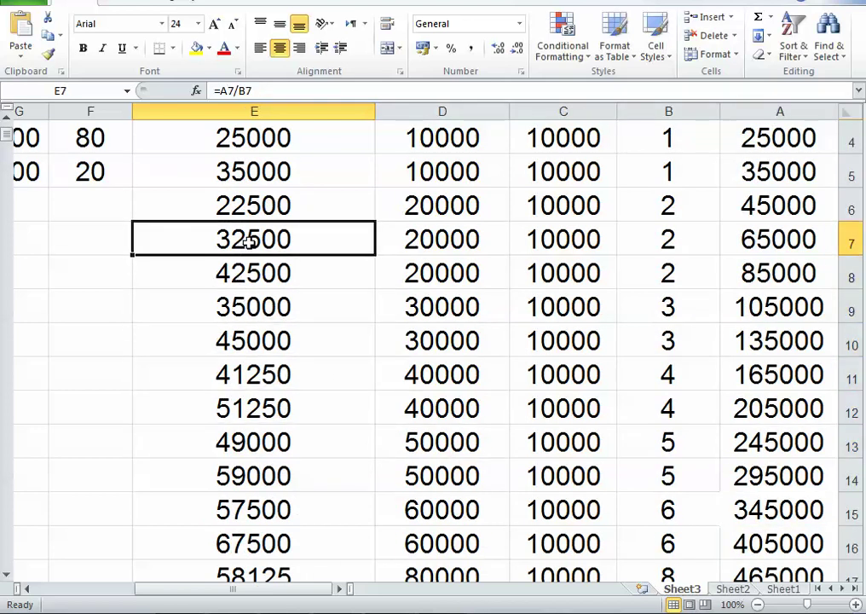
scroll(248, 235, up, 1)
click(251, 305)
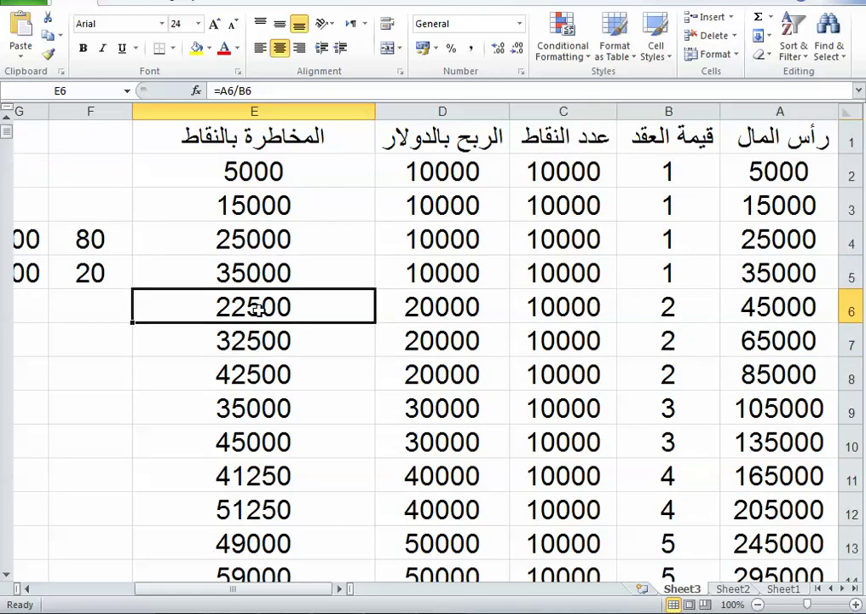
click(255, 278)
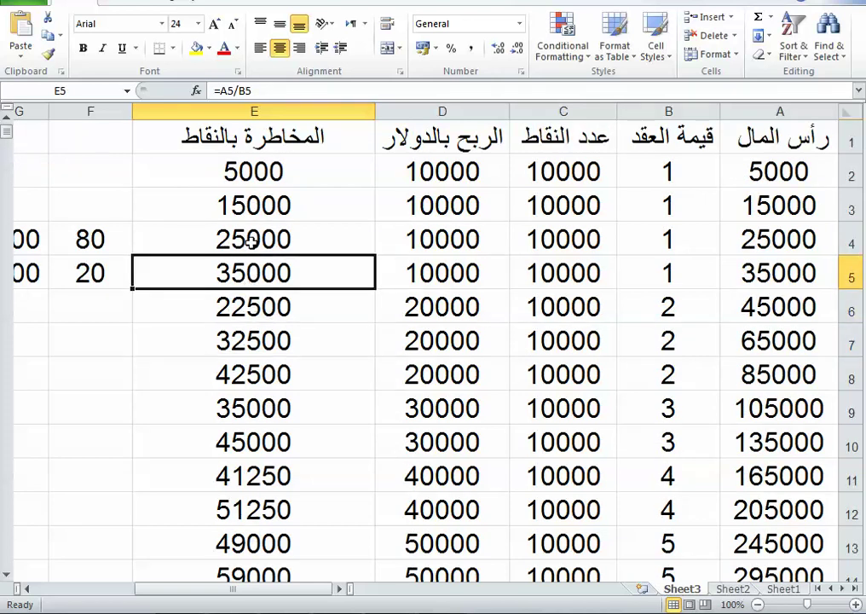
click(253, 238)
click(249, 213)
click(258, 173)
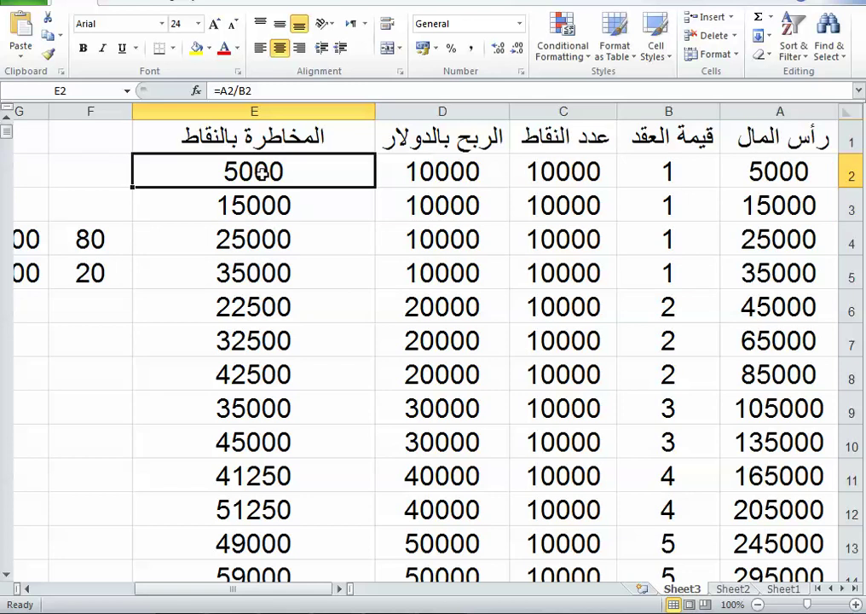
- Compare the risk in points of an early stage in E3 with the one in E10
click(256, 208)
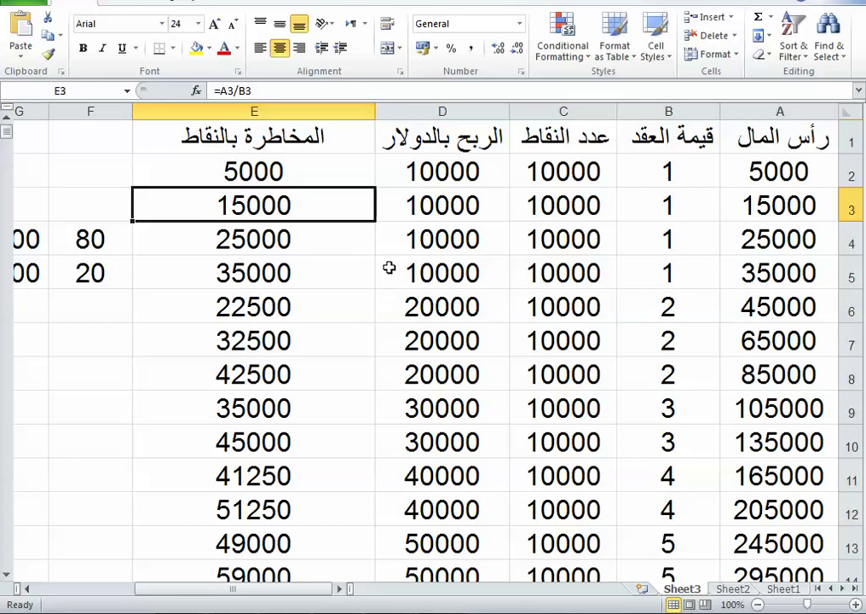
scroll(379, 270, down, 1)
click(279, 342)
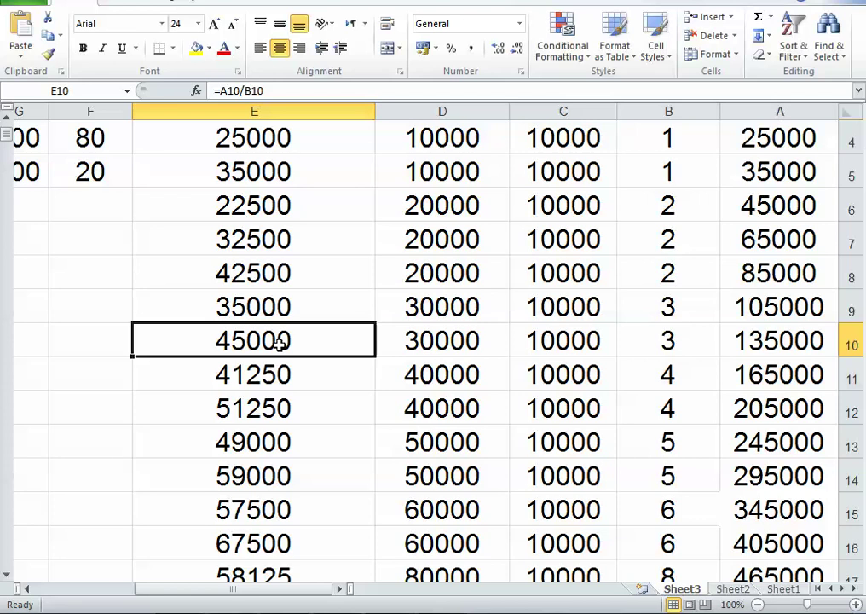
- Look past the main table and its total points row, and inspect the number in cell E28
scroll(279, 343, up, 1)
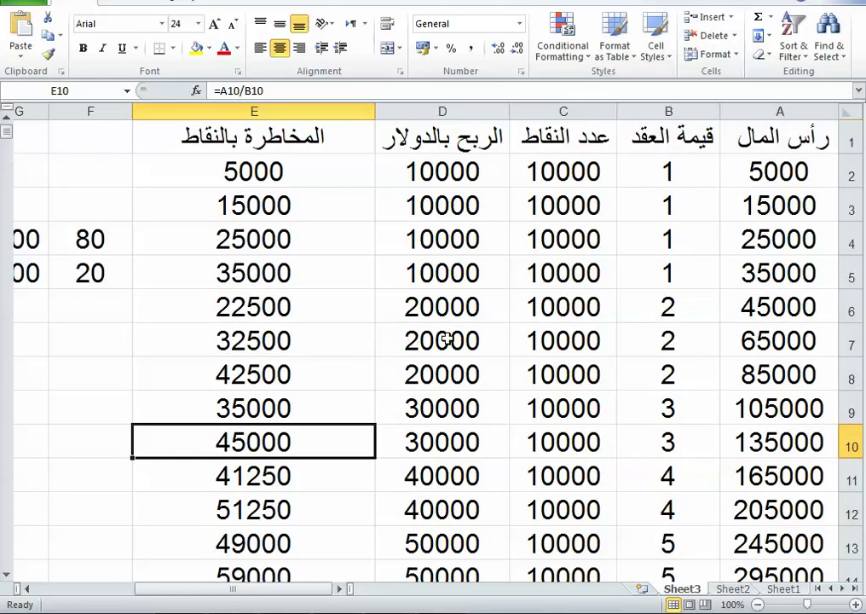
scroll(440, 337, down, 3)
scroll(446, 338, down, 3)
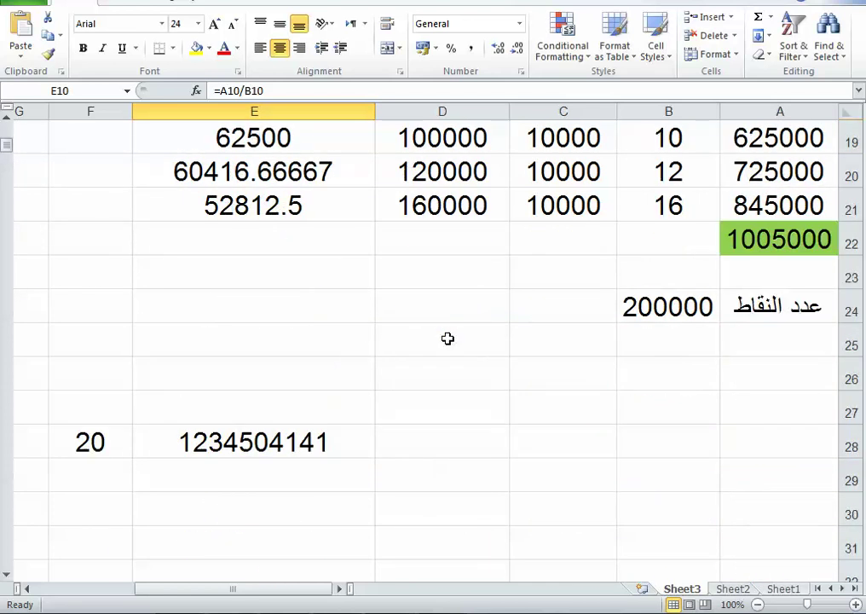
scroll(447, 338, down, 3)
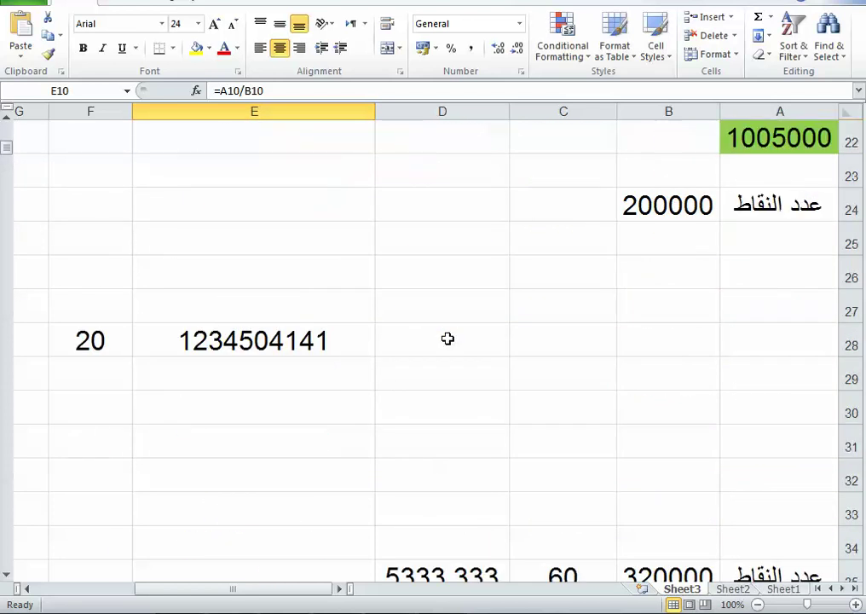
click(275, 350)
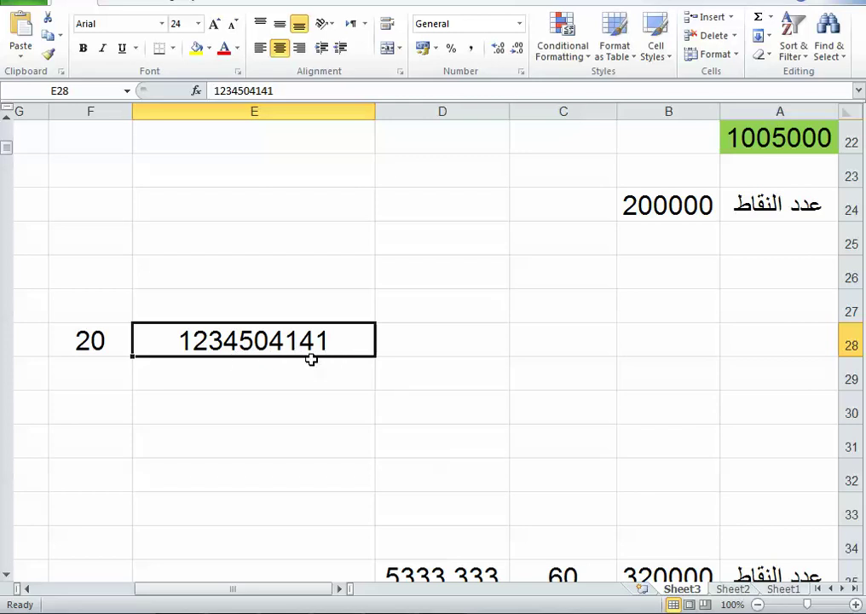
- Review the whole capital growth table again, from the starting capital to the final capital and total points
scroll(311, 360, up, 1)
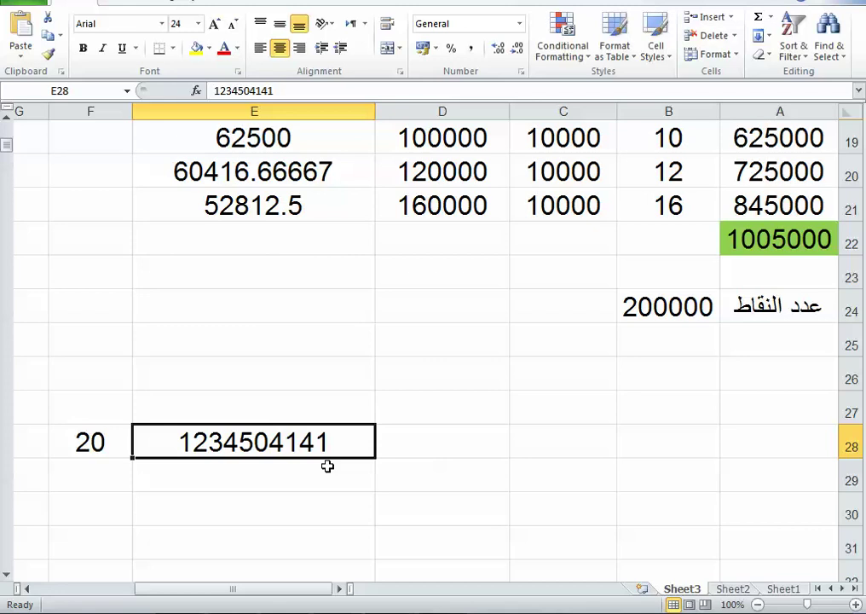
scroll(328, 465, up, 6)
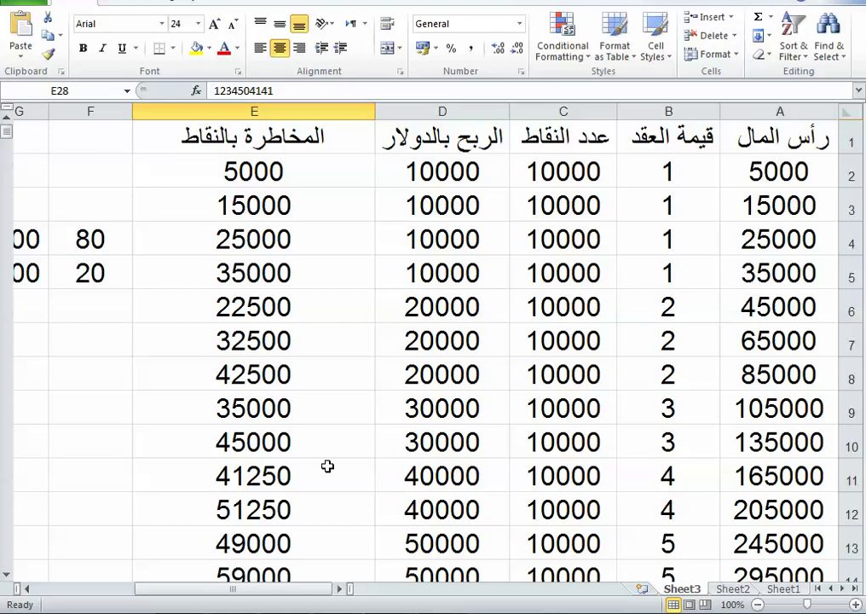
scroll(327, 466, down, 4)
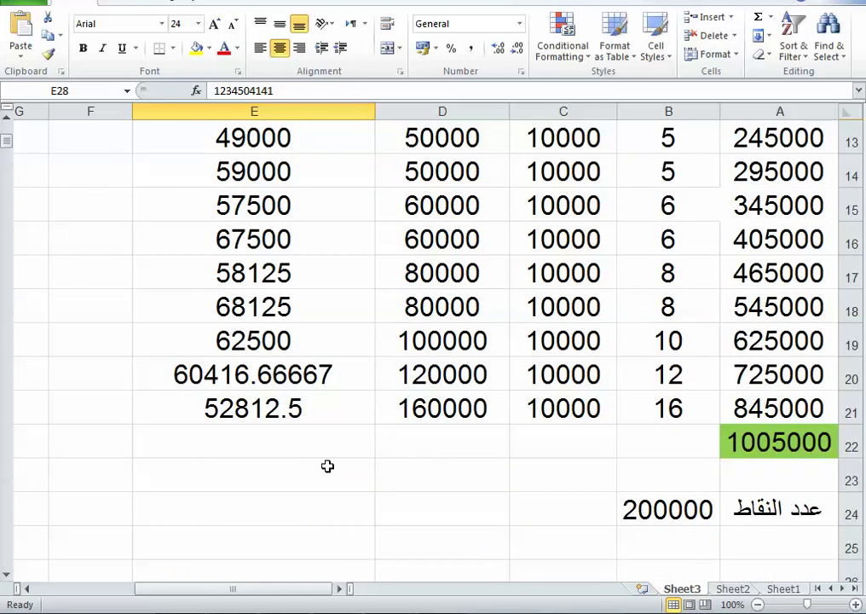
scroll(327, 466, up, 4)
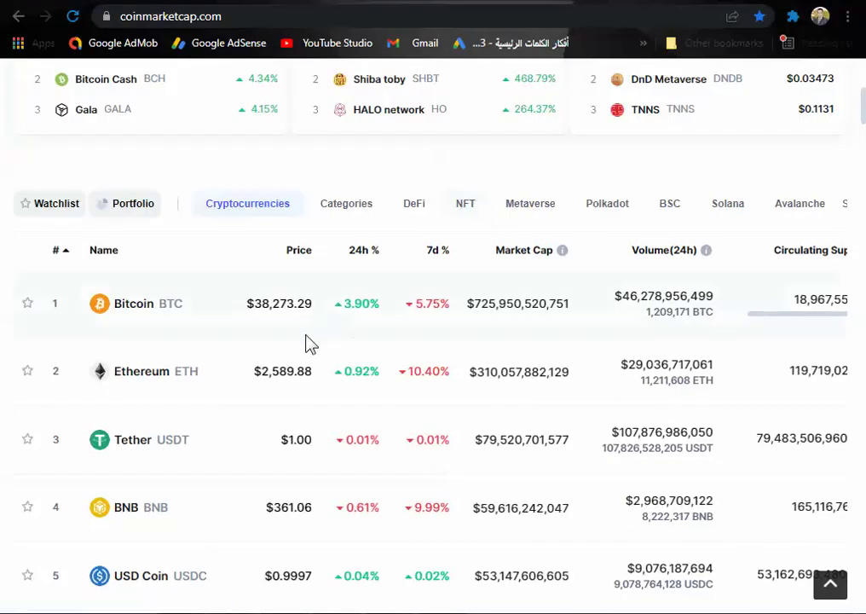
- Browse the CoinMarketCap cryptocurrency ranking from Bitcoin down to rank 60, examining the prices and the 24h and 7d changes
scroll(337, 333, down, 2)
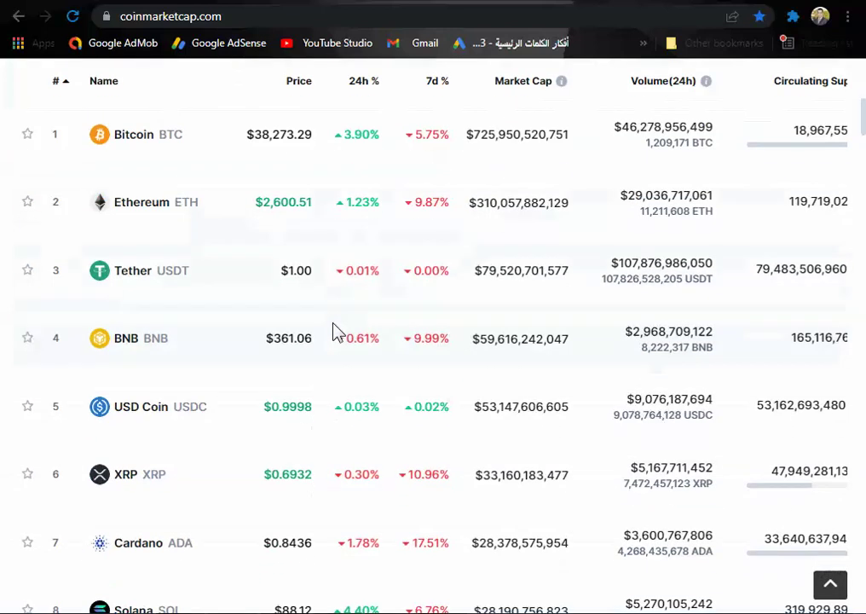
scroll(338, 332, down, 1)
scroll(337, 332, down, 1)
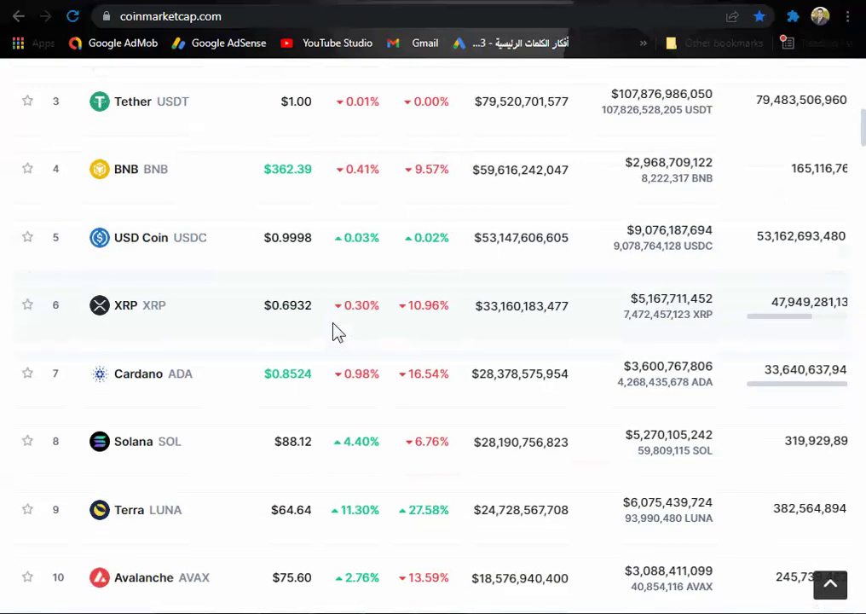
scroll(337, 332, down, 4)
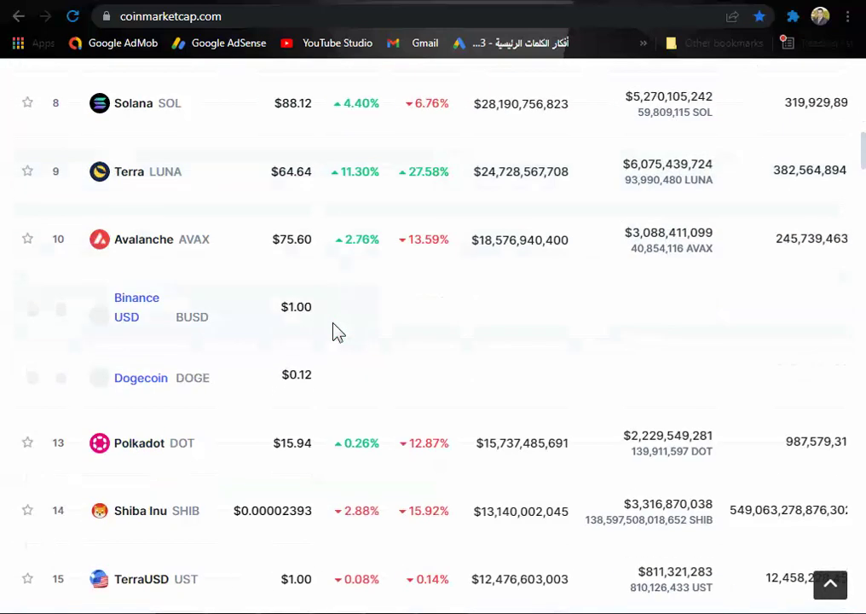
scroll(338, 332, down, 1)
scroll(338, 332, down, 2)
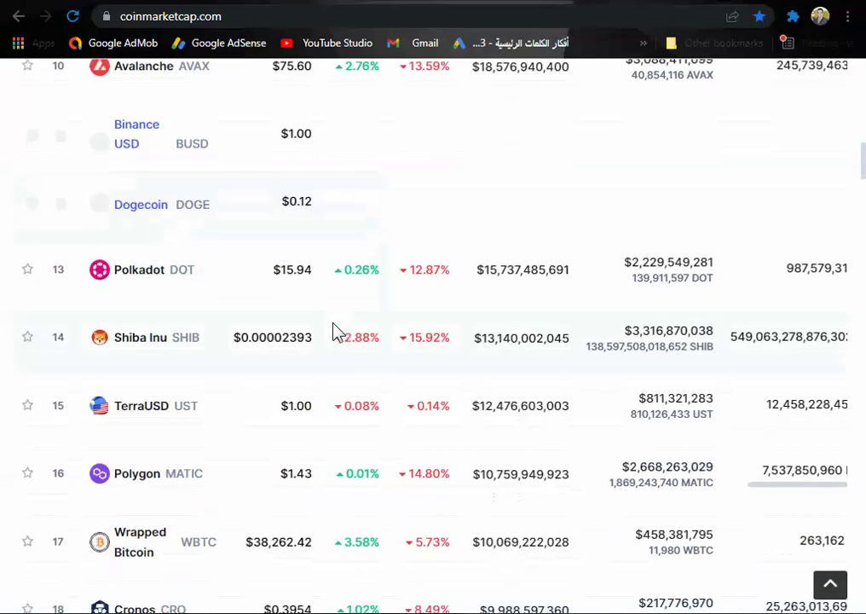
scroll(337, 333, down, 1)
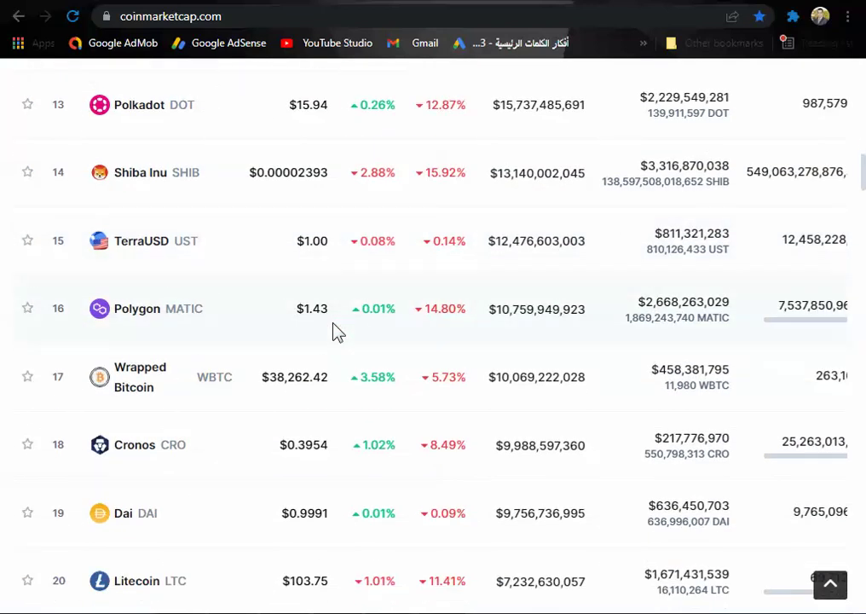
scroll(338, 332, down, 1)
scroll(338, 333, down, 1)
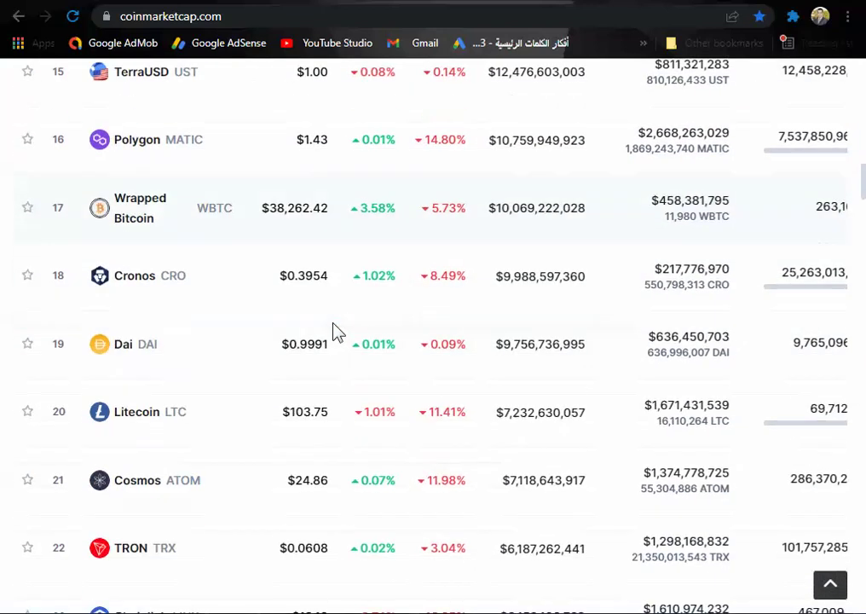
scroll(337, 332, down, 1)
scroll(337, 333, down, 2)
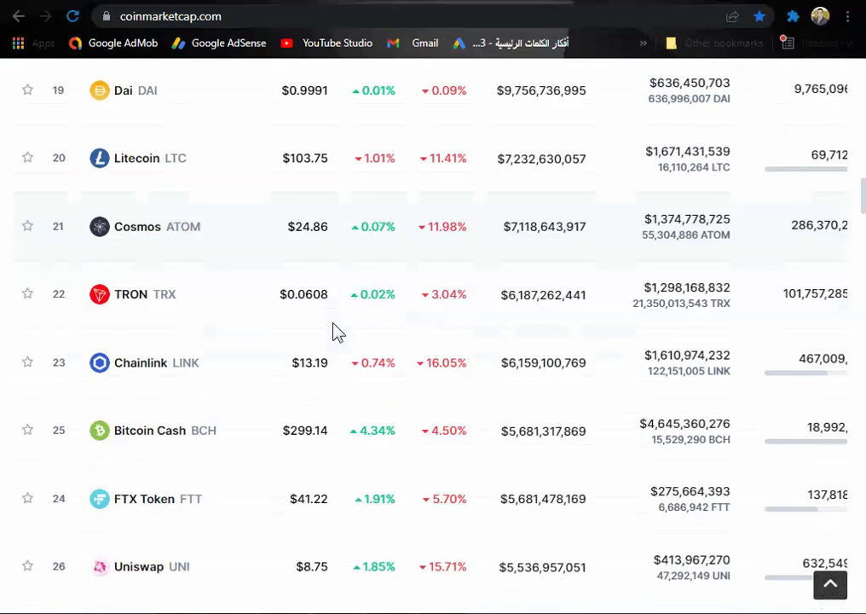
scroll(338, 332, down, 1)
scroll(337, 333, down, 1)
scroll(337, 333, down, 2)
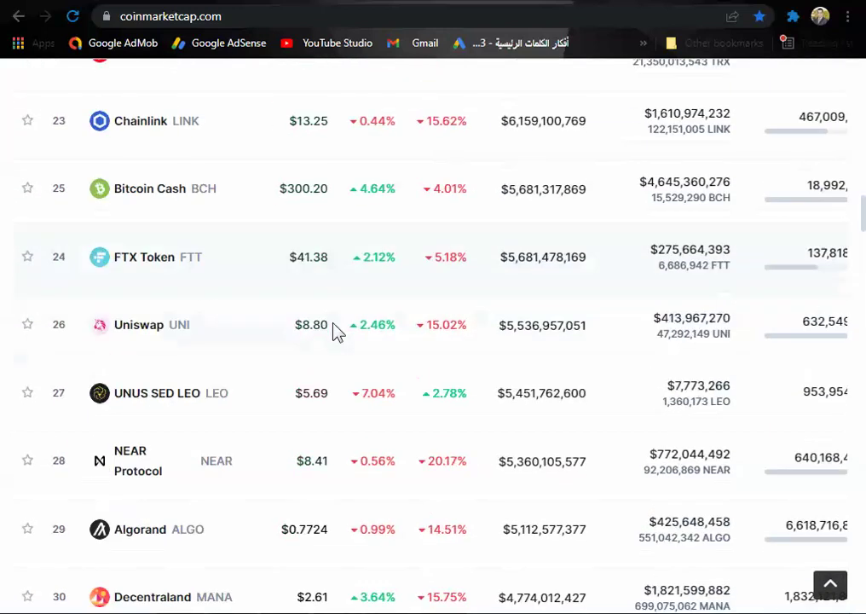
scroll(337, 332, down, 1)
scroll(338, 333, down, 2)
scroll(337, 332, down, 3)
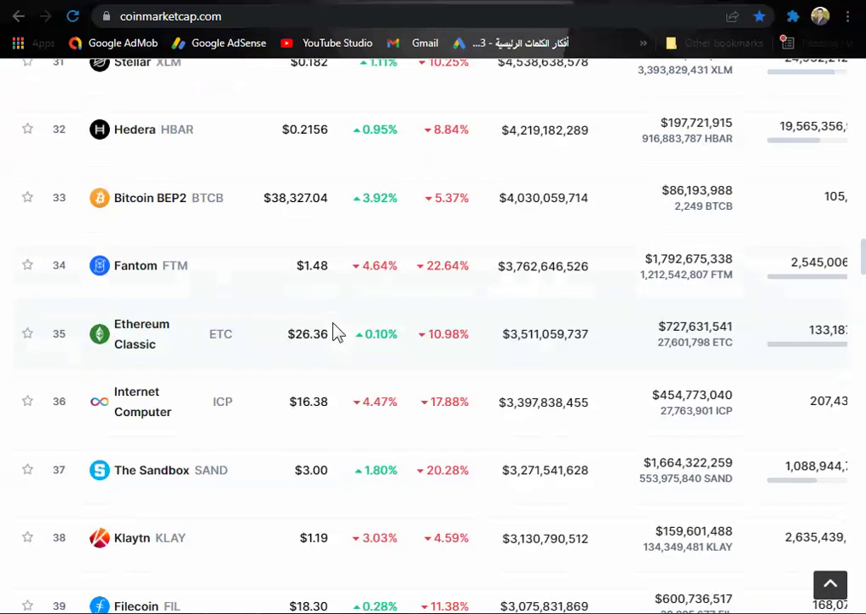
scroll(337, 332, down, 5)
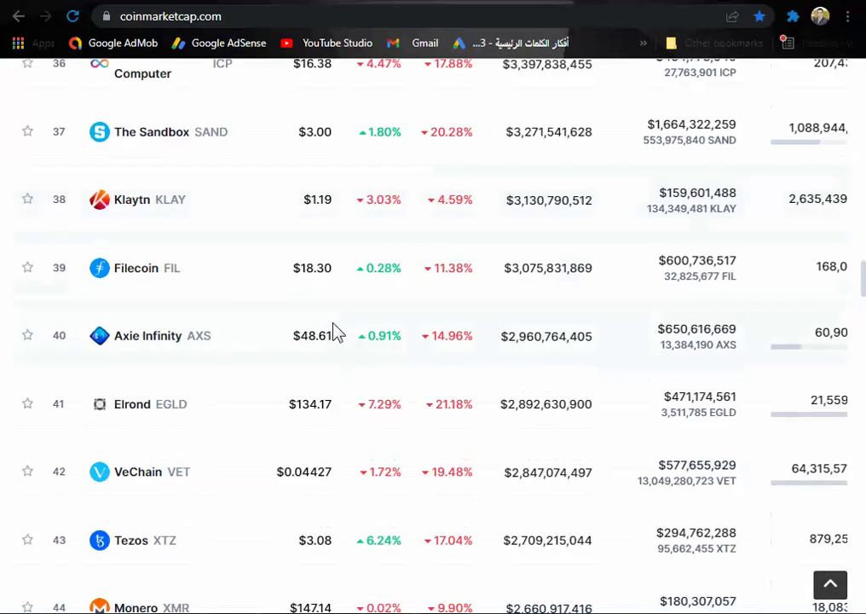
scroll(337, 332, down, 4)
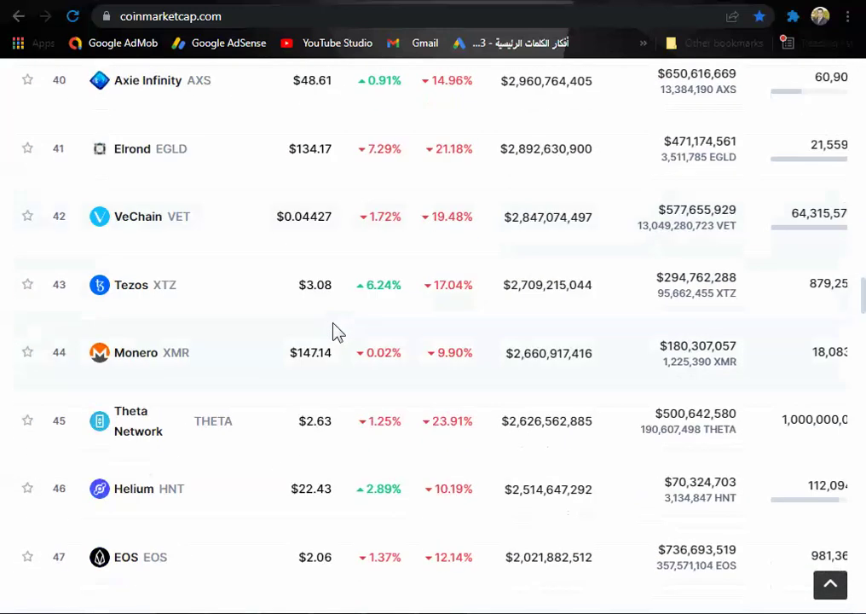
scroll(338, 333, down, 3)
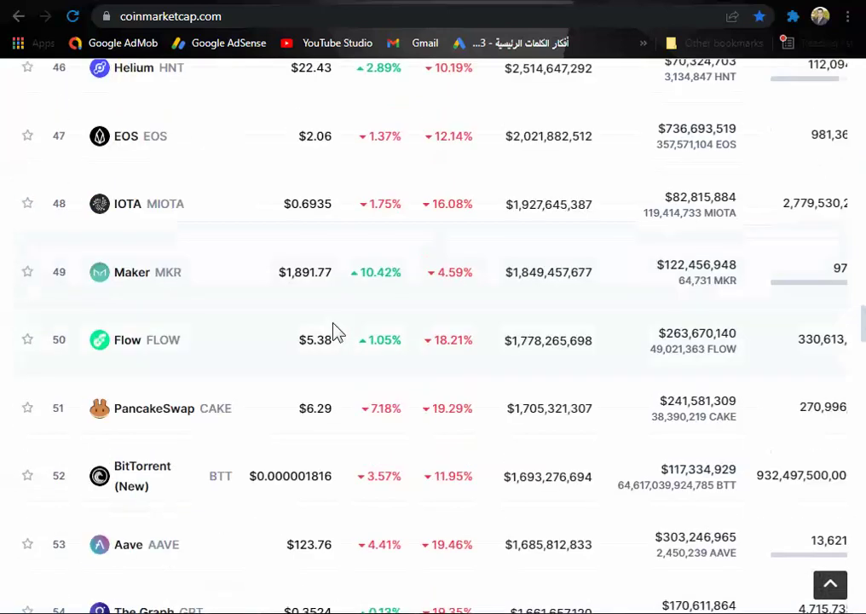
scroll(338, 332, down, 1)
scroll(338, 332, down, 1)
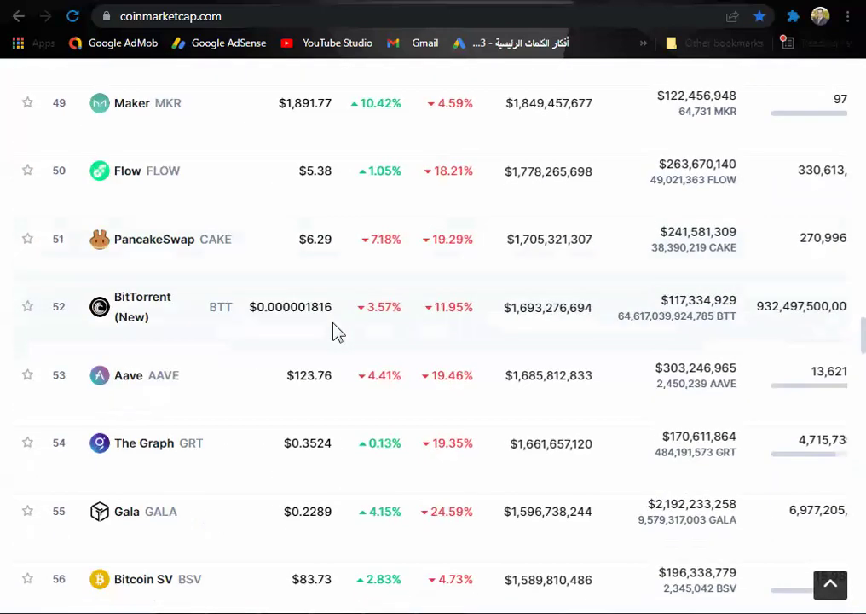
scroll(338, 332, down, 3)
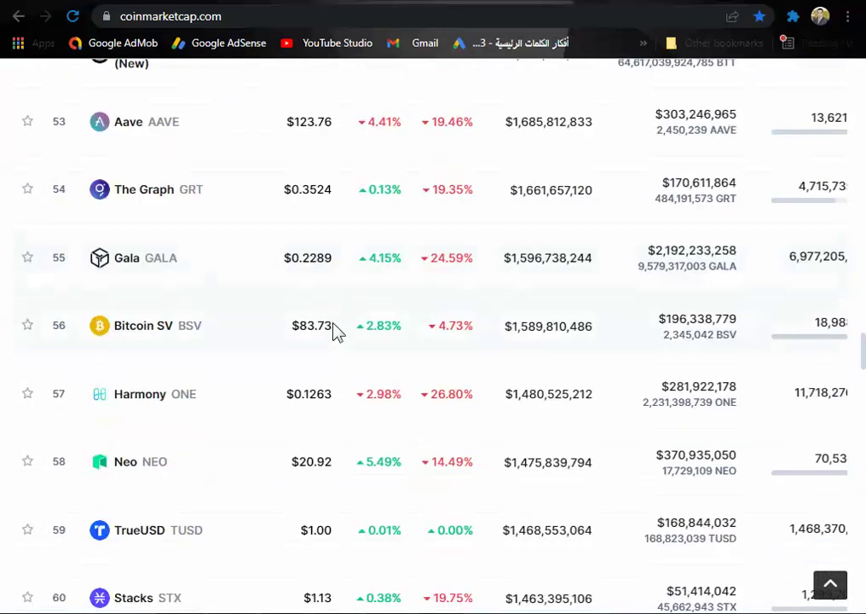
- Continue through the cryptocurrency ranking from rank 61 to rank 100, examining each coin's price and its 24h and 7d changes
scroll(337, 332, down, 1)
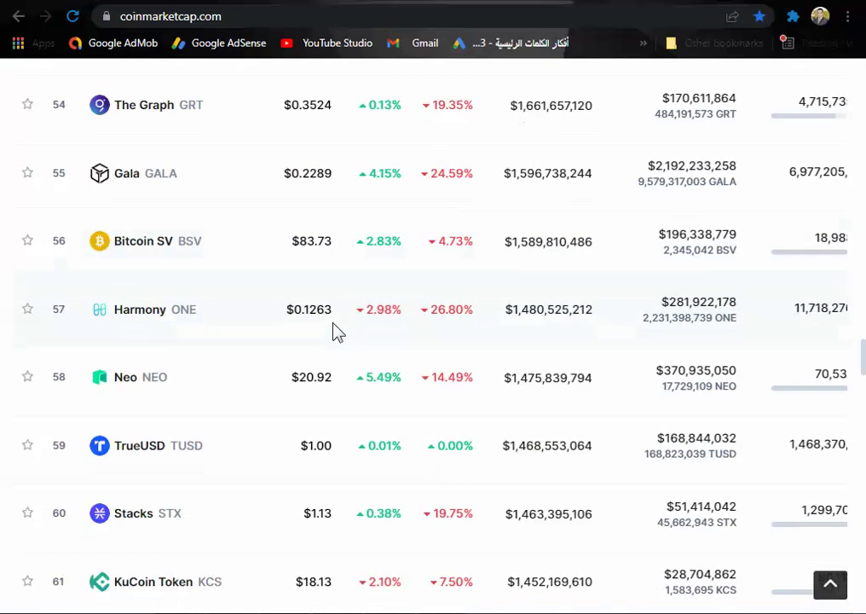
scroll(338, 333, down, 1)
scroll(337, 332, down, 1)
scroll(337, 332, down, 3)
scroll(338, 332, down, 2)
scroll(337, 333, down, 2)
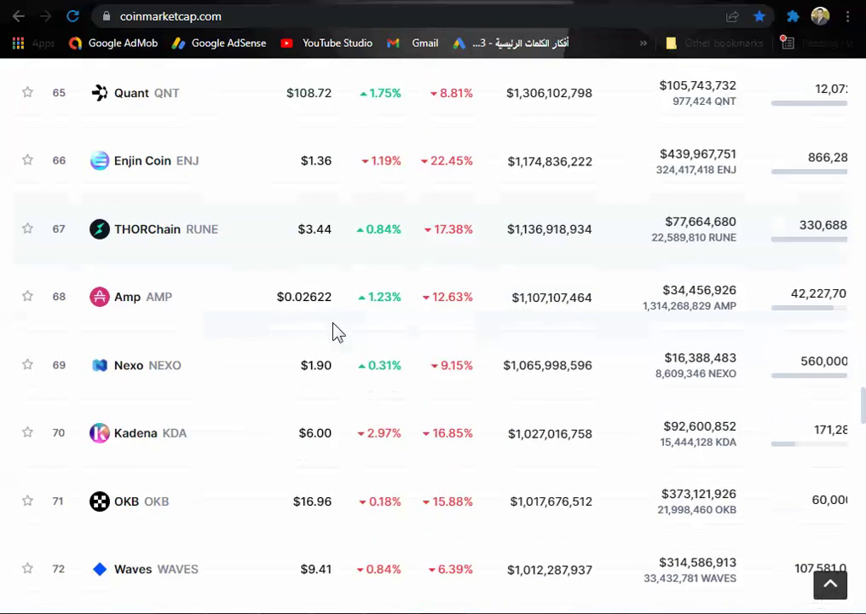
scroll(338, 332, down, 2)
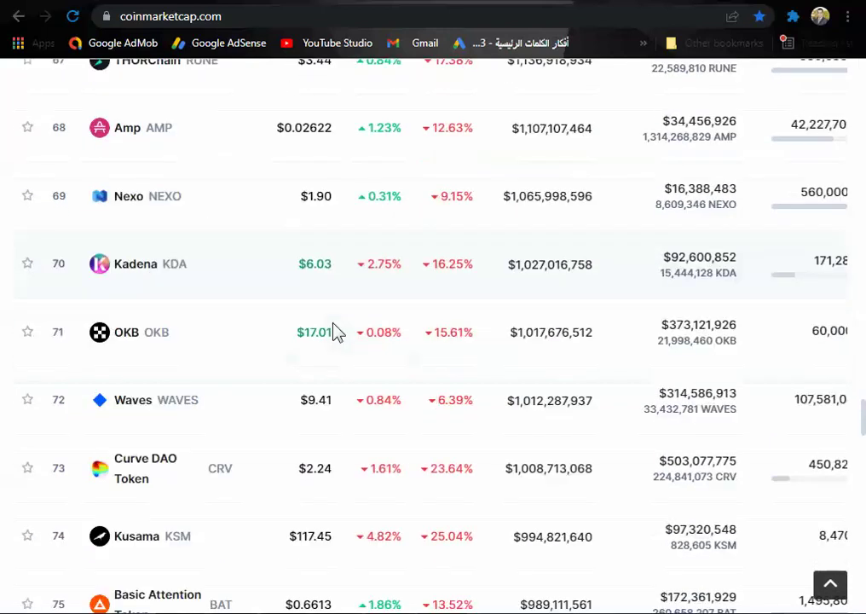
scroll(338, 332, down, 1)
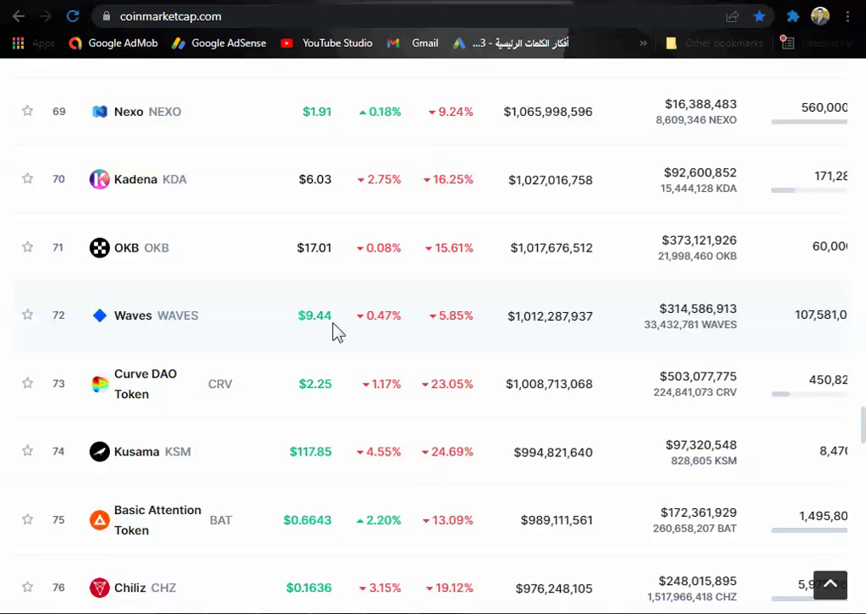
scroll(337, 332, down, 1)
scroll(337, 332, down, 1)
scroll(337, 332, down, 1)
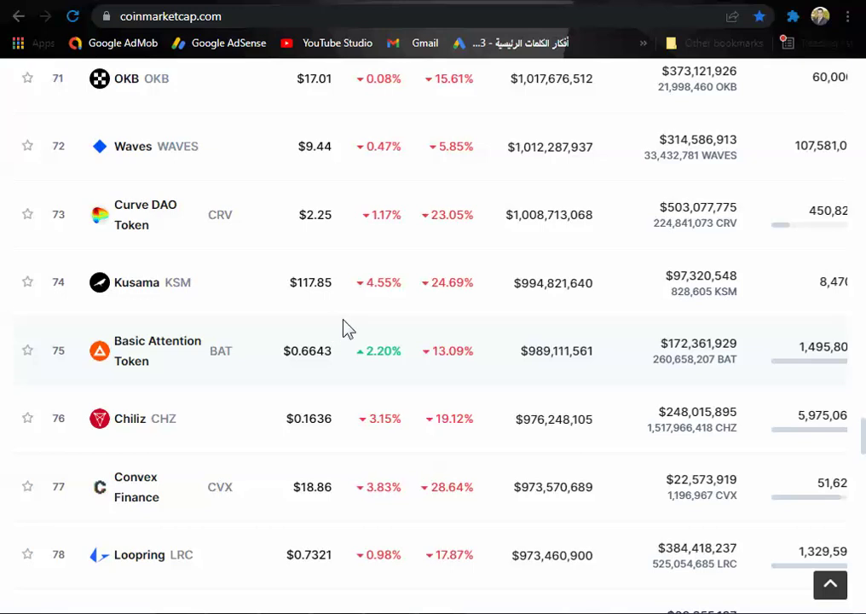
scroll(347, 328, down, 1)
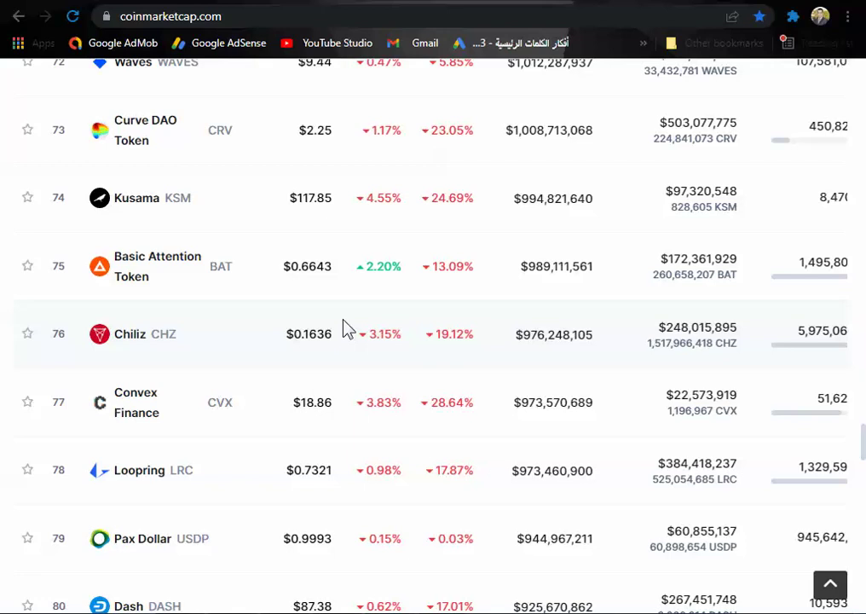
scroll(347, 328, down, 2)
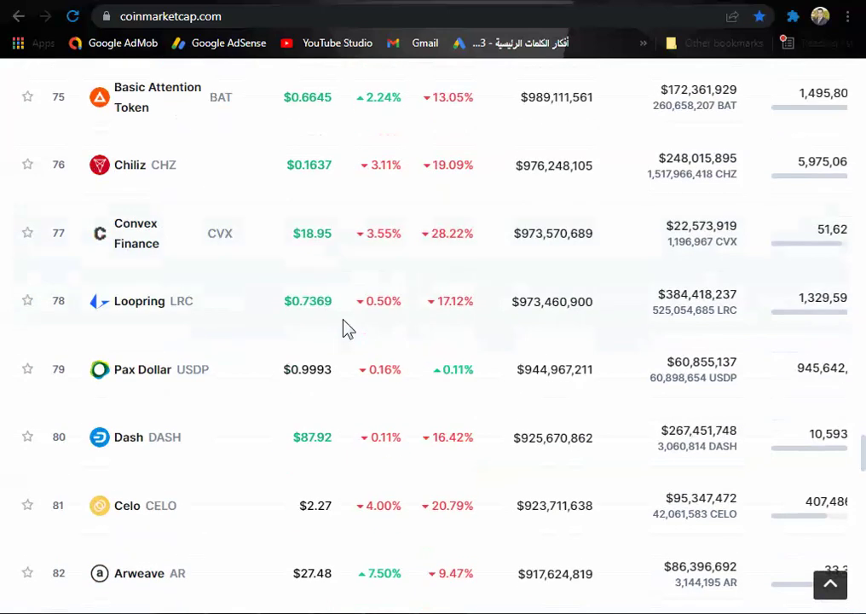
scroll(347, 328, down, 1)
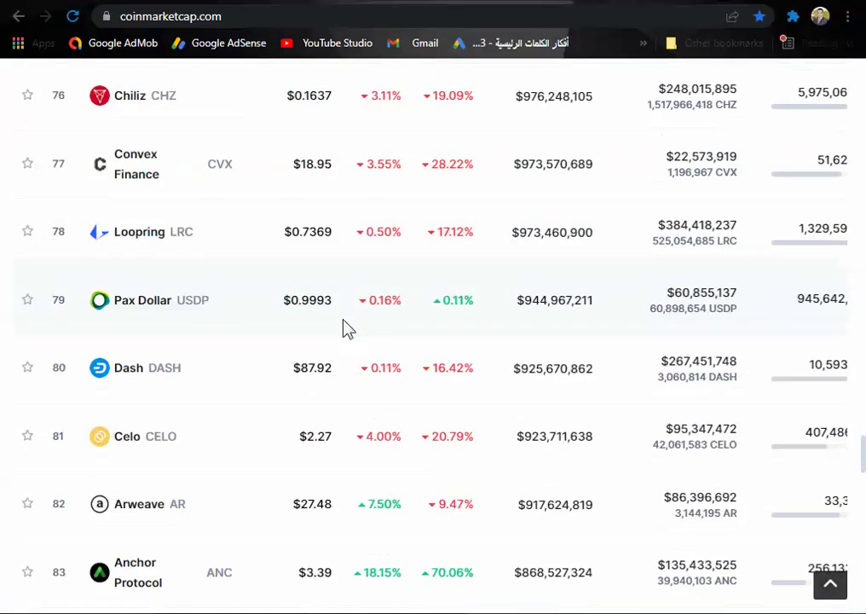
scroll(346, 328, down, 2)
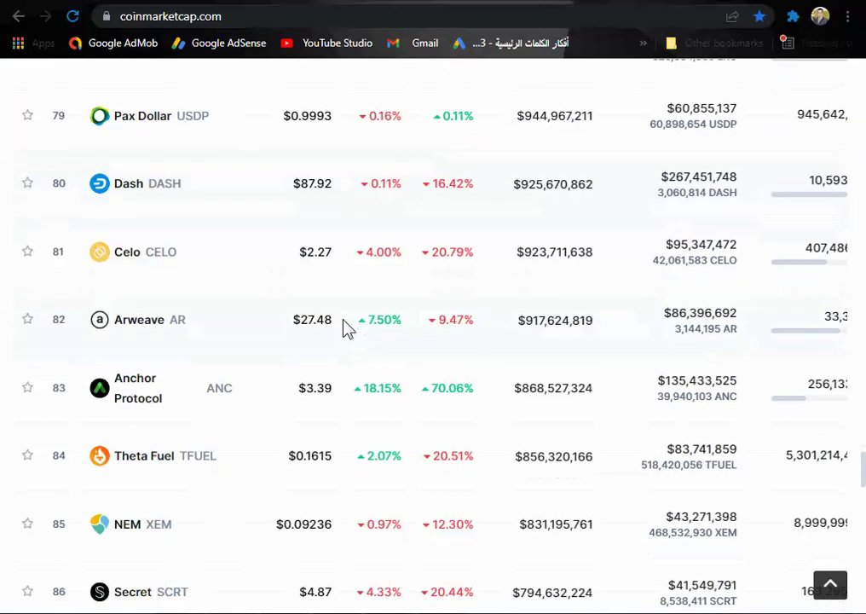
scroll(346, 328, down, 1)
scroll(347, 328, down, 1)
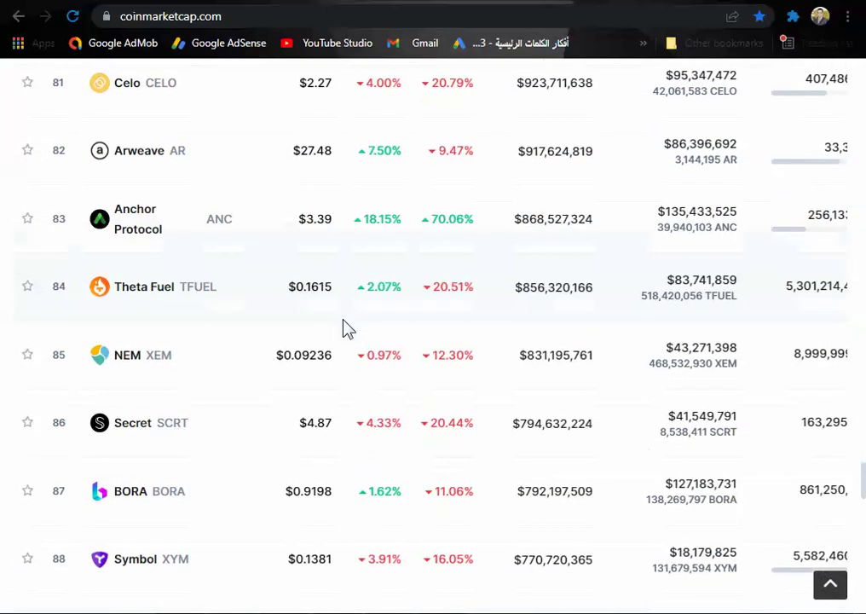
scroll(347, 328, down, 2)
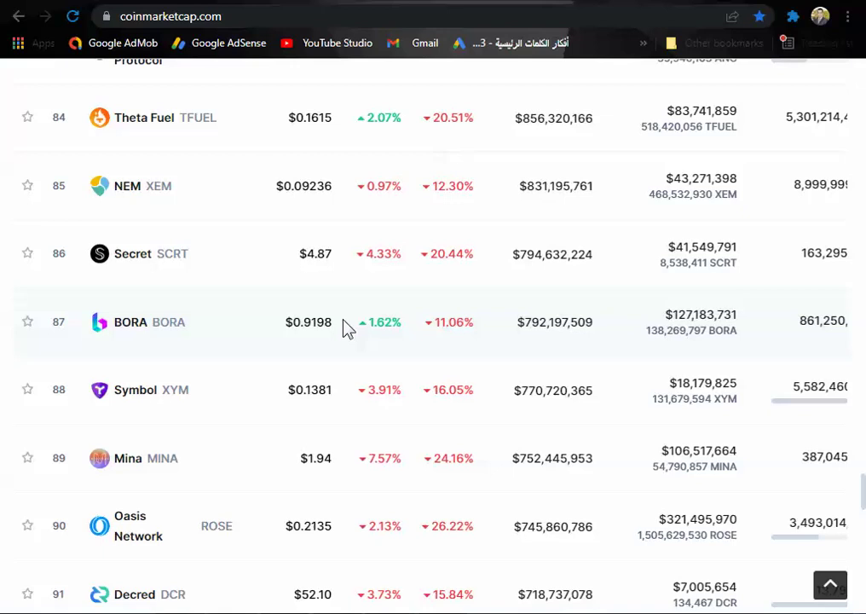
scroll(347, 328, down, 2)
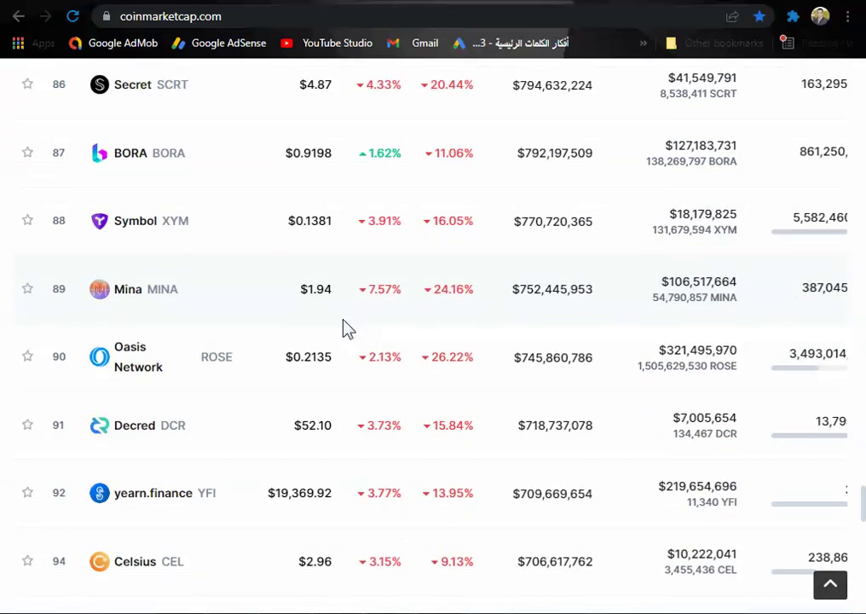
scroll(346, 328, down, 2)
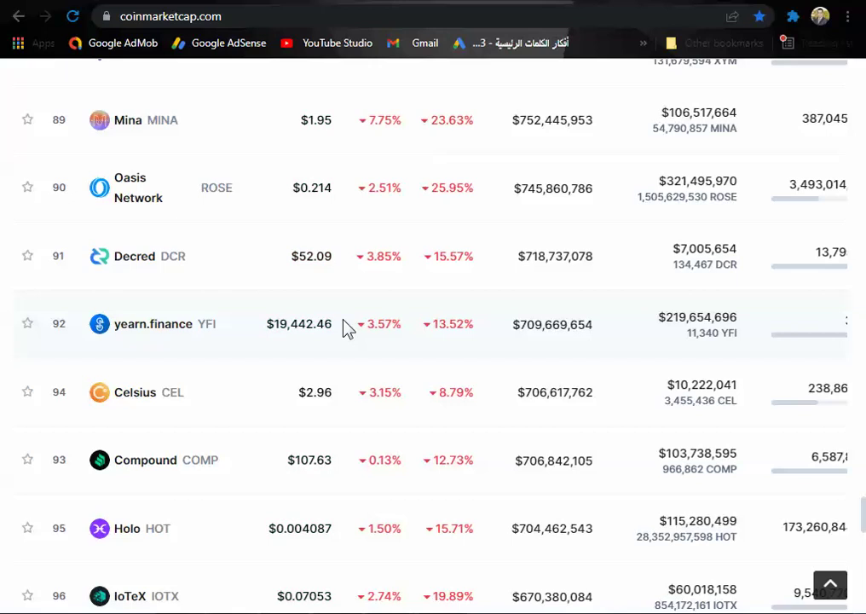
scroll(347, 328, down, 3)
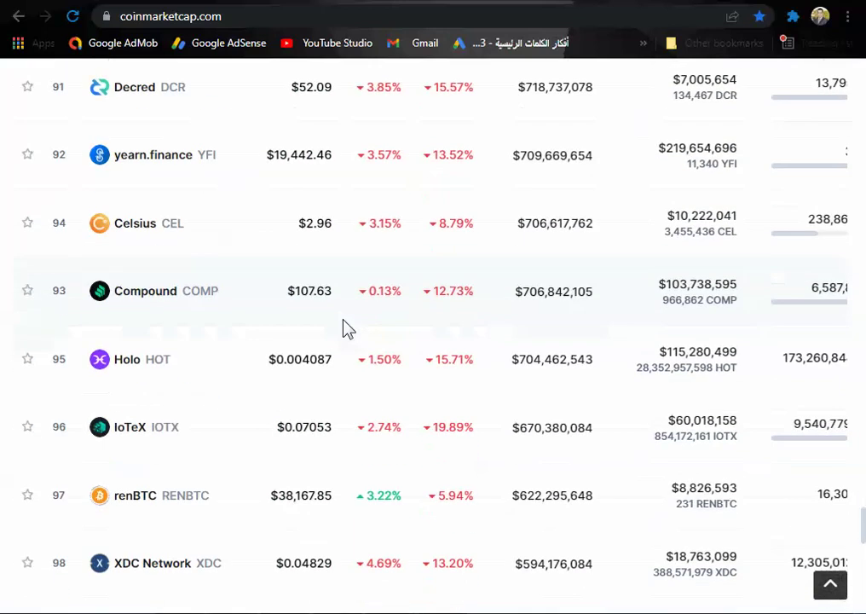
scroll(347, 328, down, 1)
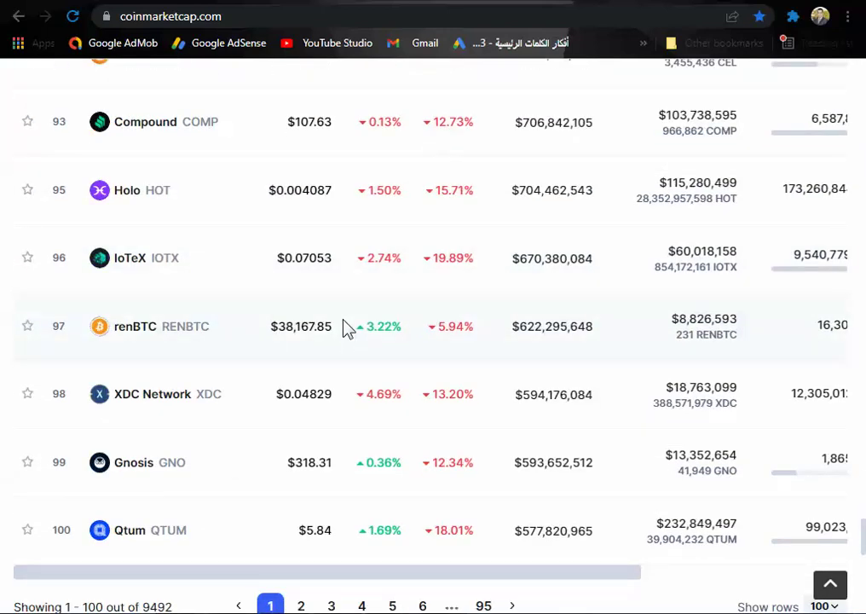
- Go back up the ranking from rank 100 to the first entries and examine the leading coins, from Bitcoin to BNB
scroll(346, 328, up, 8)
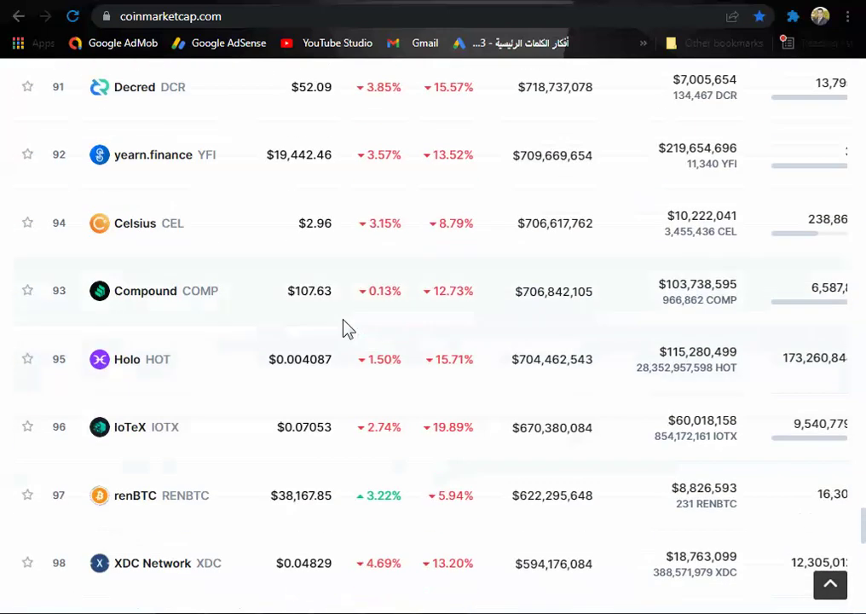
scroll(347, 328, up, 10)
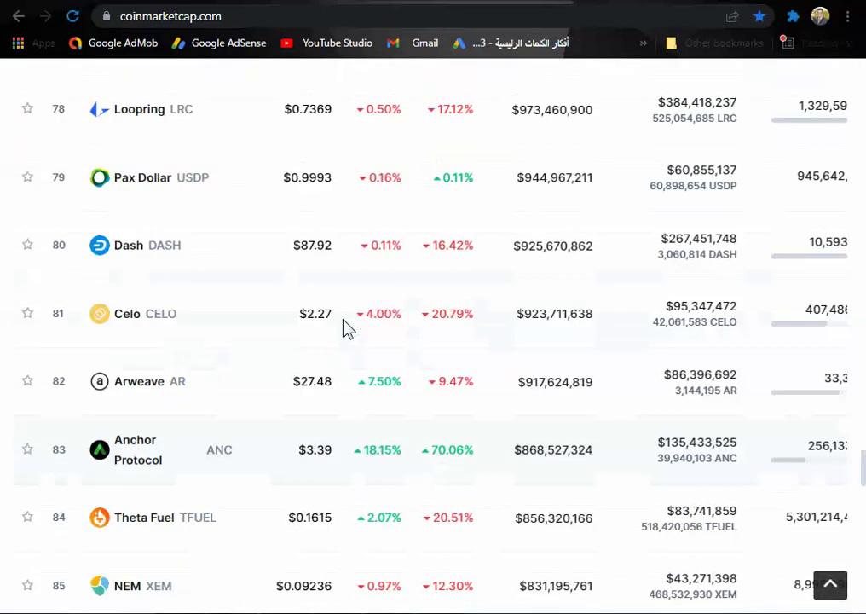
scroll(347, 328, up, 10)
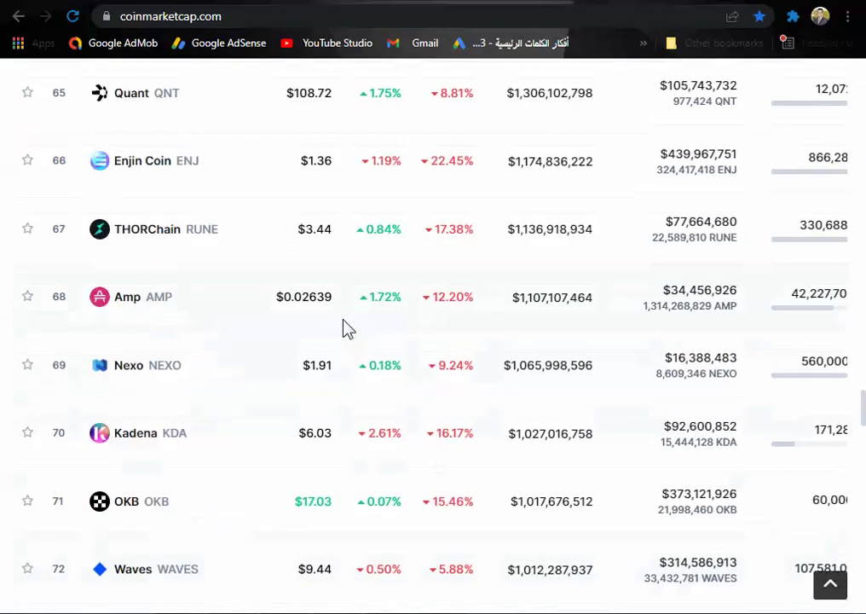
scroll(347, 328, up, 10)
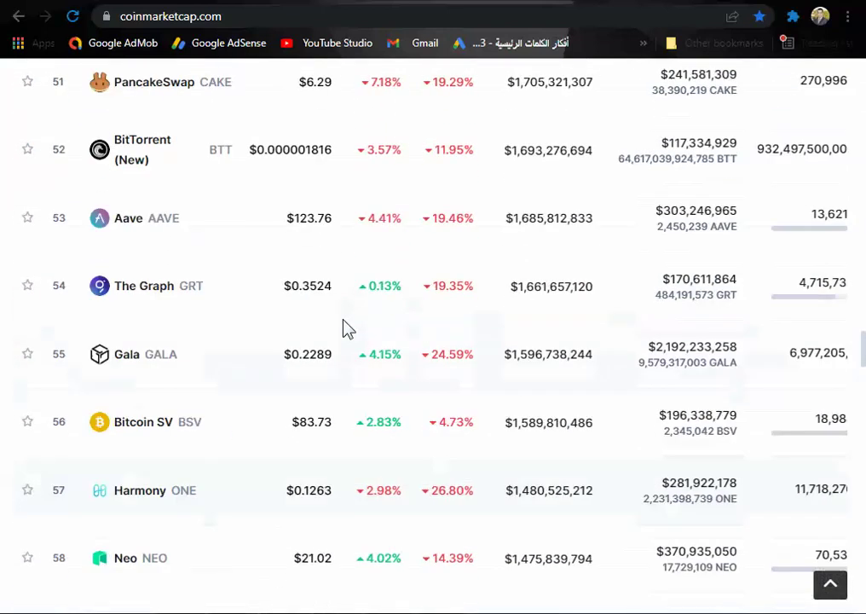
scroll(347, 328, up, 3)
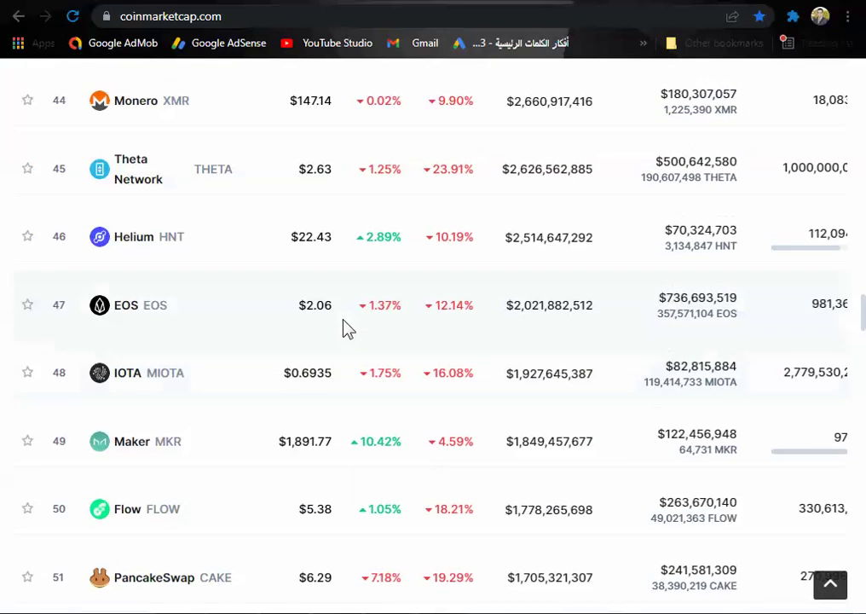
scroll(347, 328, up, 3)
scroll(347, 328, up, 6)
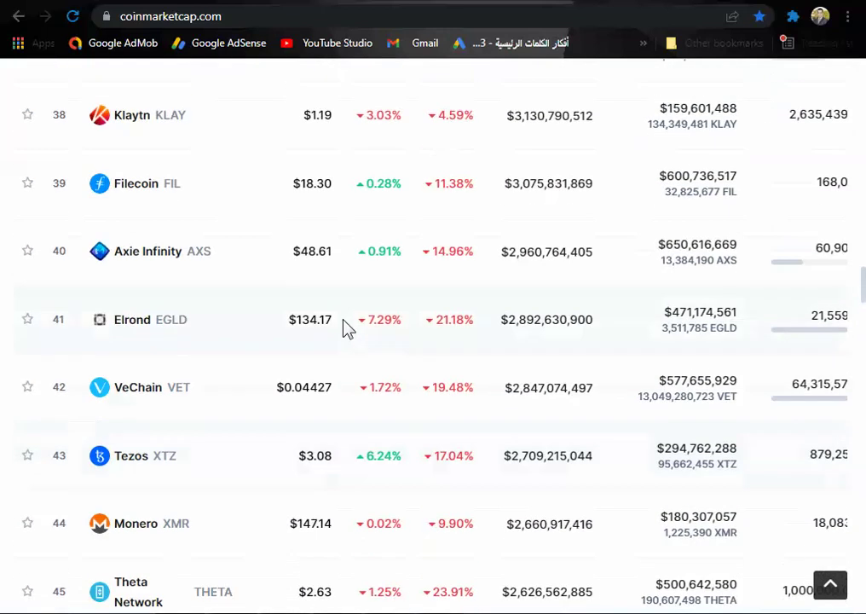
scroll(347, 328, up, 10)
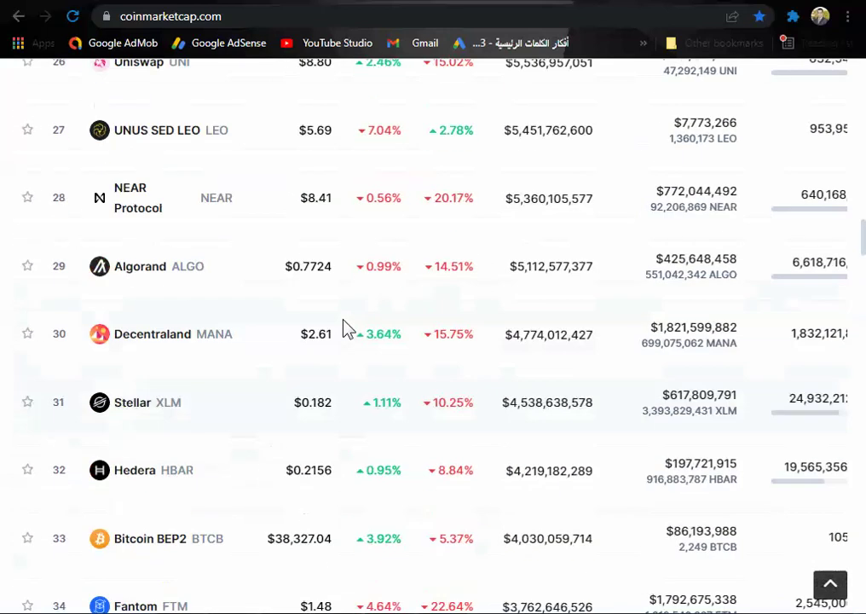
scroll(346, 328, up, 10)
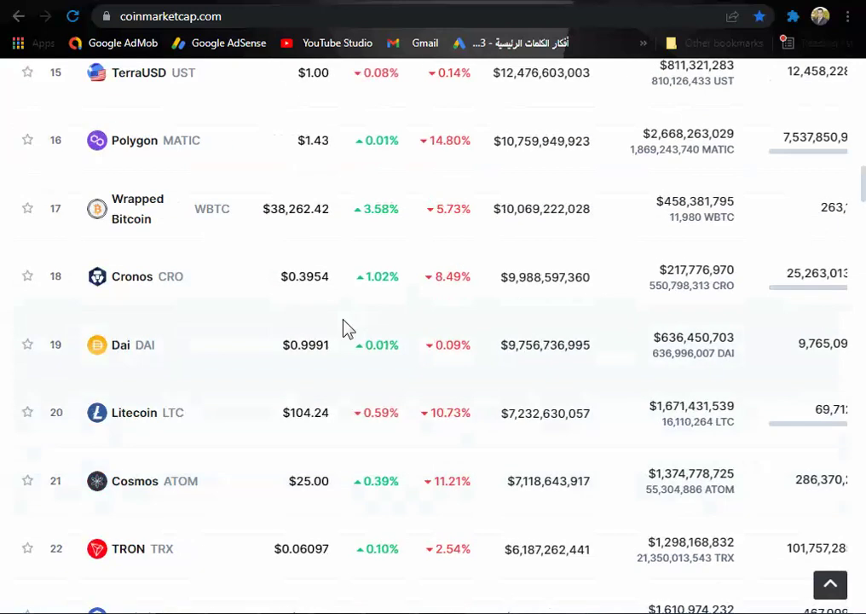
scroll(346, 328, up, 10)
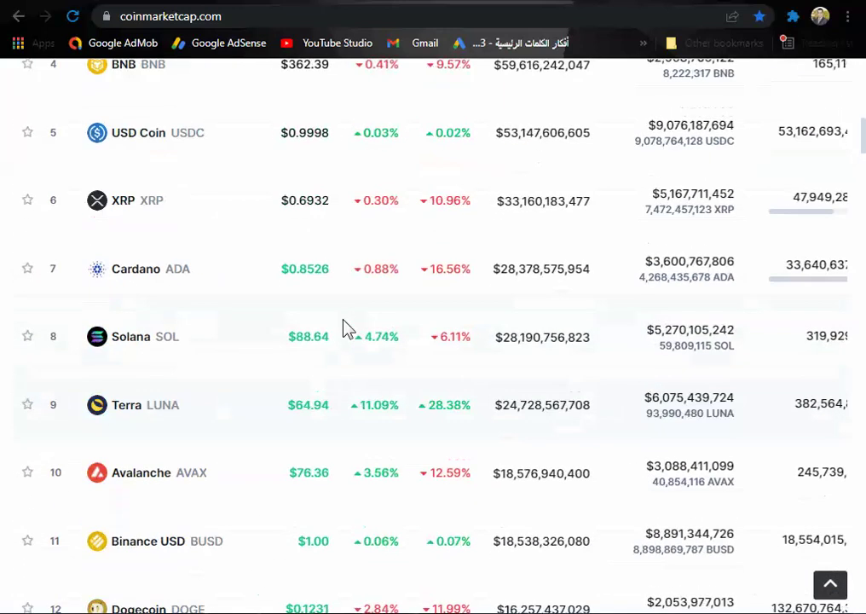
scroll(347, 328, up, 8)
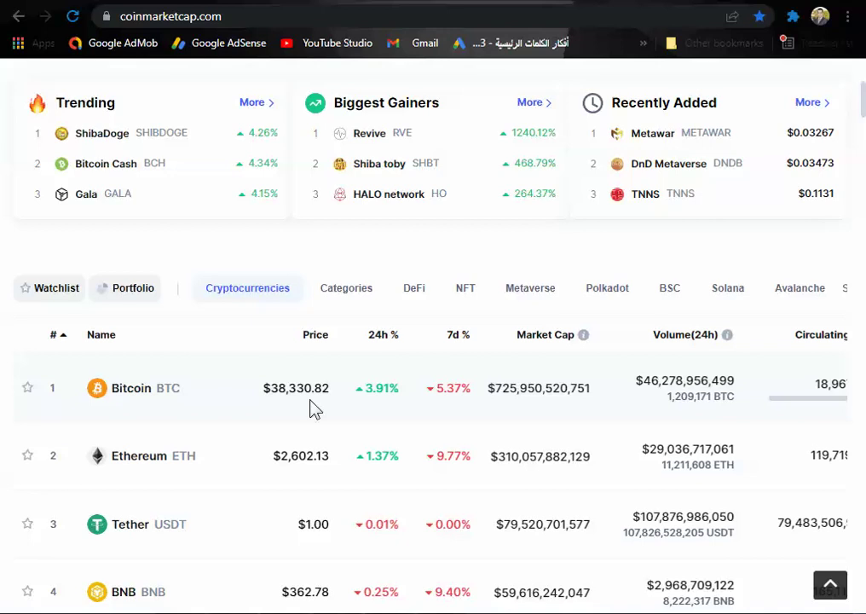
scroll(314, 409, down, 4)
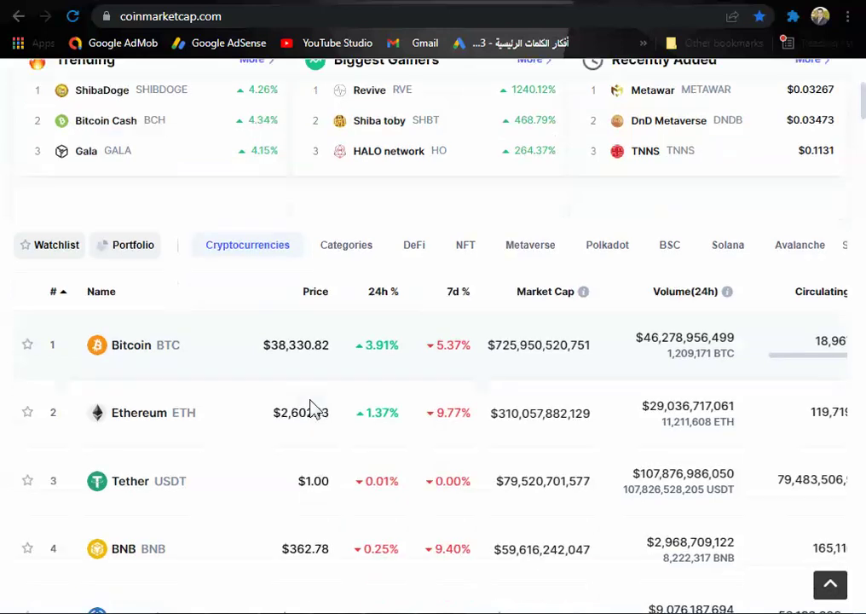